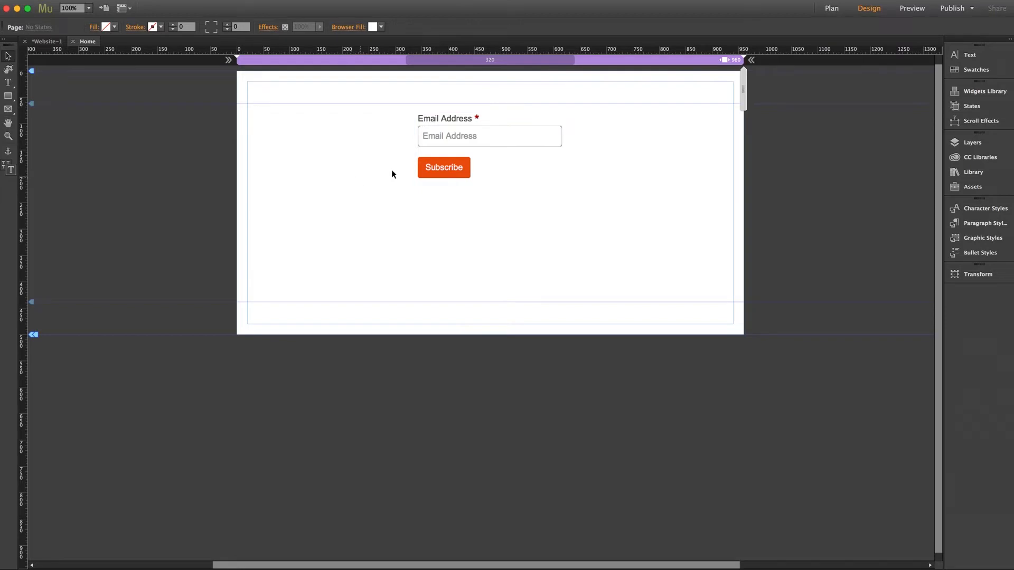
Step: Open the MailChimp login page from the selected signup widget's Options panel link
{"action": "left_click", "coordinate": [484, 147]}
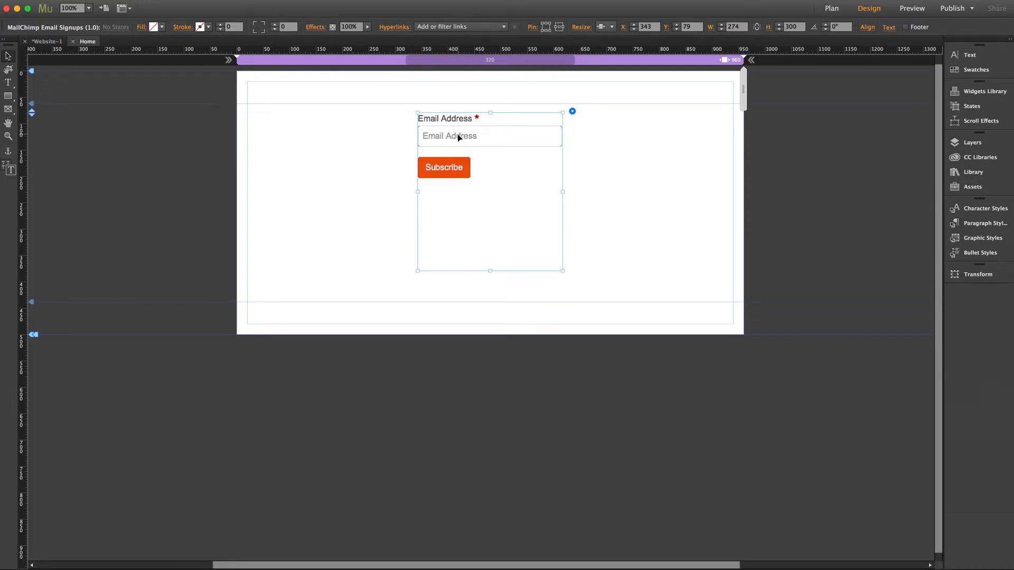
{"action": "left_click", "coordinate": [572, 112]}
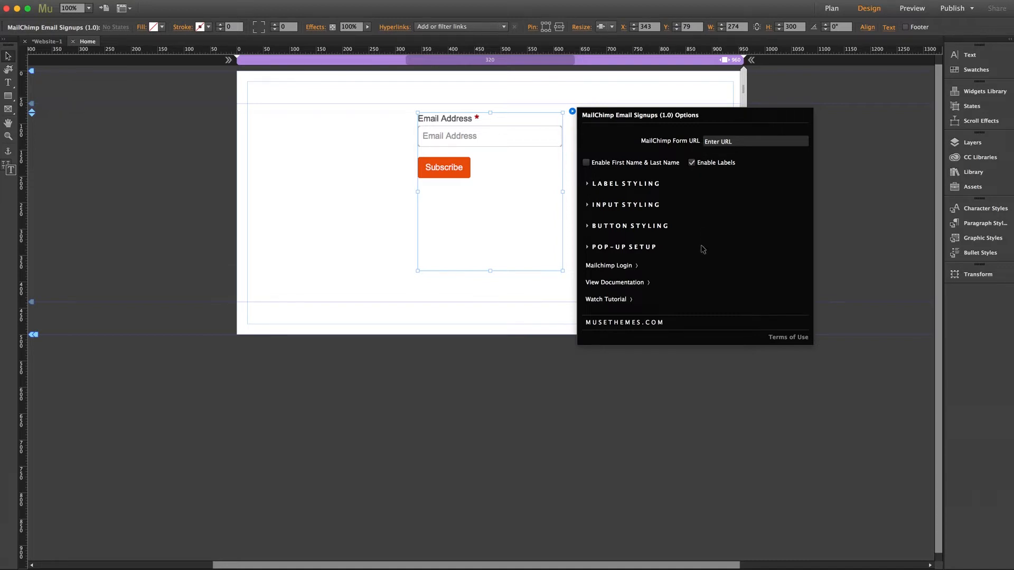
{"action": "left_click", "coordinate": [622, 268]}
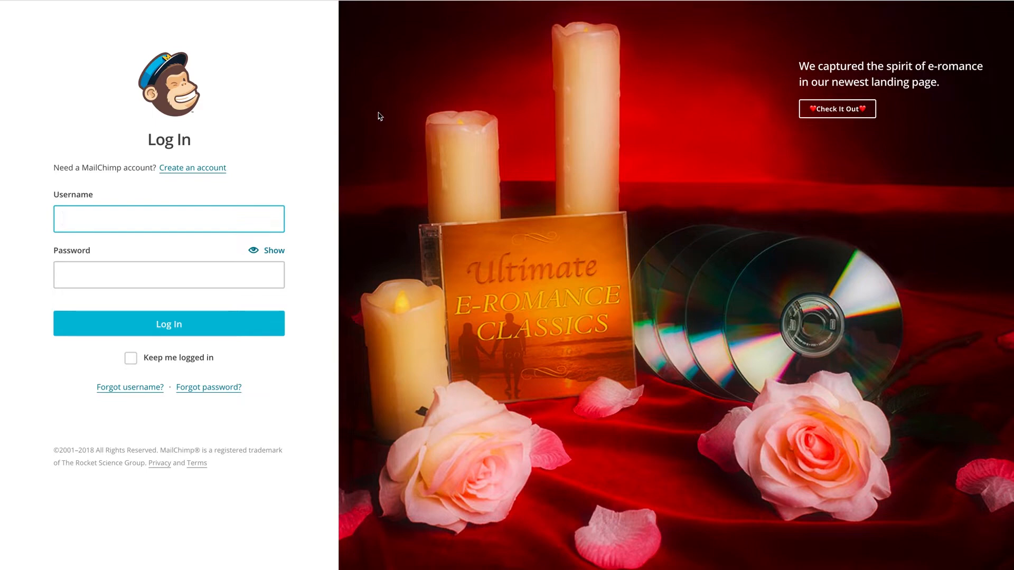
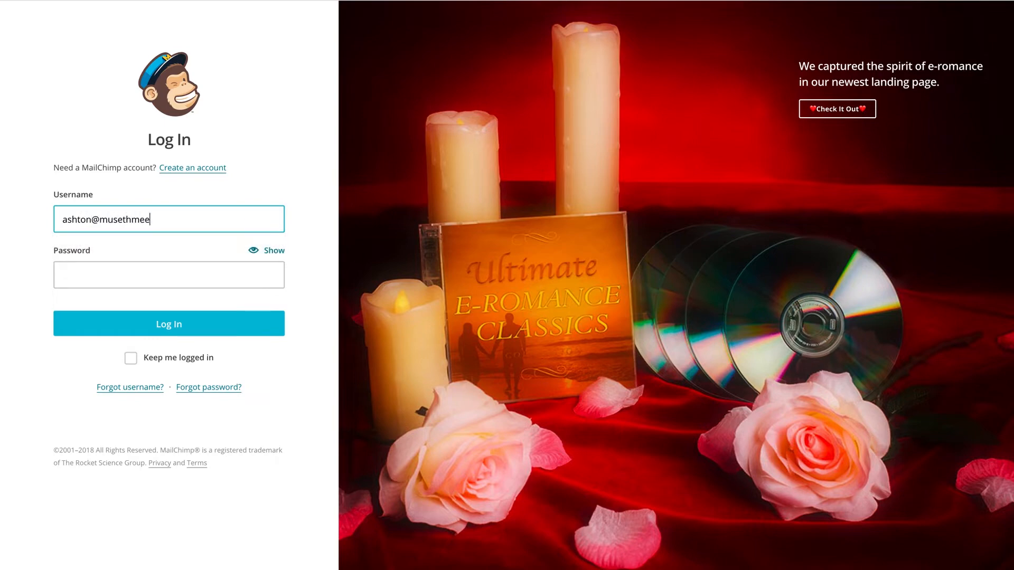
Step: Log in to MailChimp with the account e-mail and password, declining Firefox's save-login prompt
{"action": "key", "text": "Tab"}
{"action": "type", "text": "•••••••••••"}
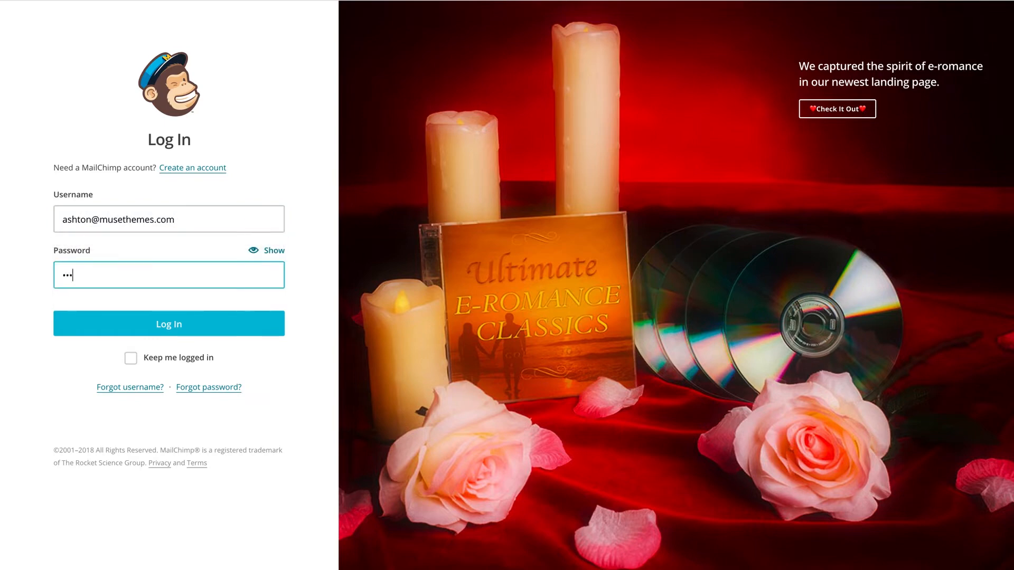
{"action": "key", "text": "Return"}
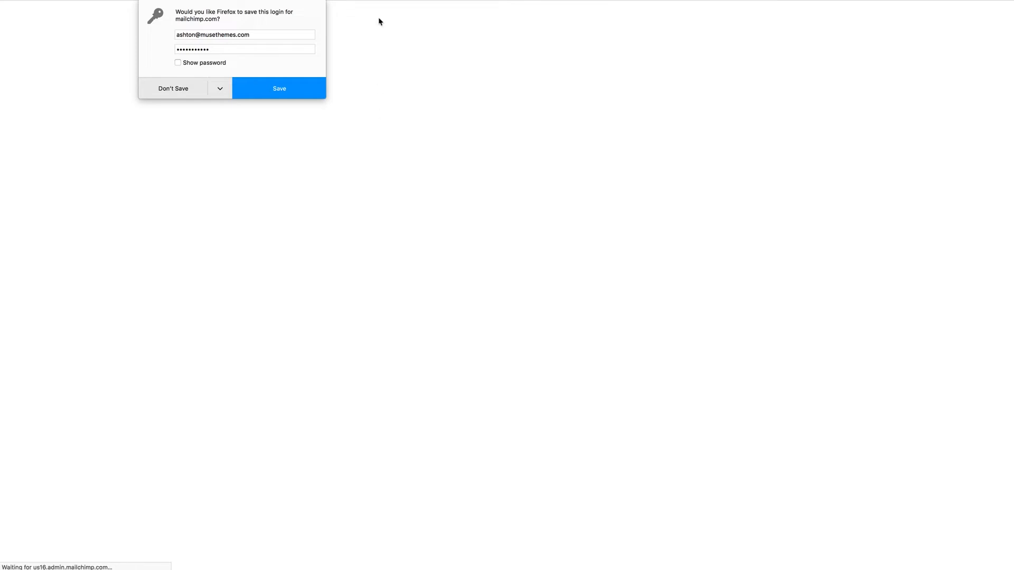
{"action": "left_click", "coordinate": [181, 91]}
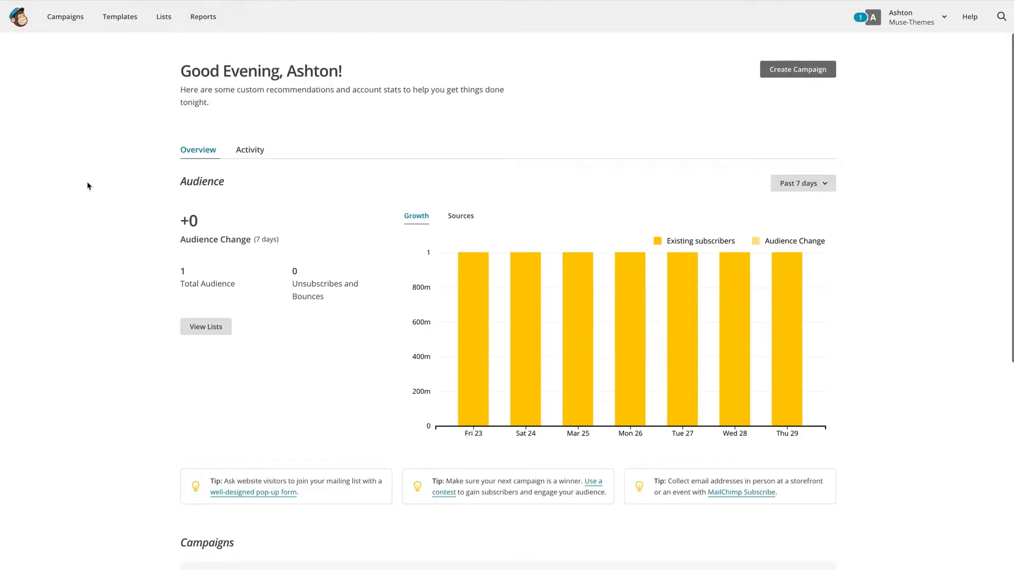
Step: Go to Lists and show the Muse-Themes list's signup forms page
{"action": "left_click", "coordinate": [165, 19]}
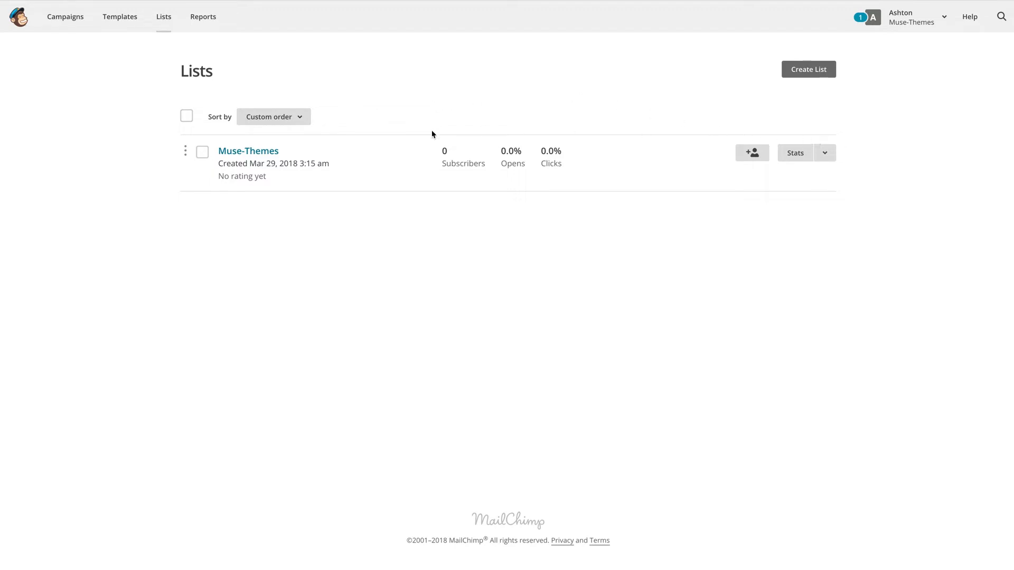
{"action": "left_click", "coordinate": [249, 155]}
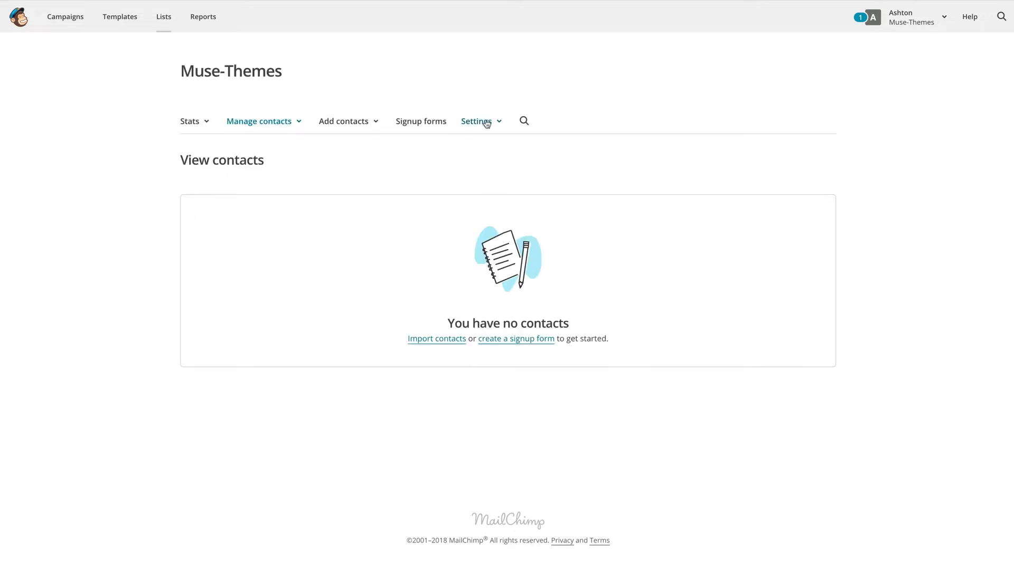
{"action": "left_click", "coordinate": [421, 122]}
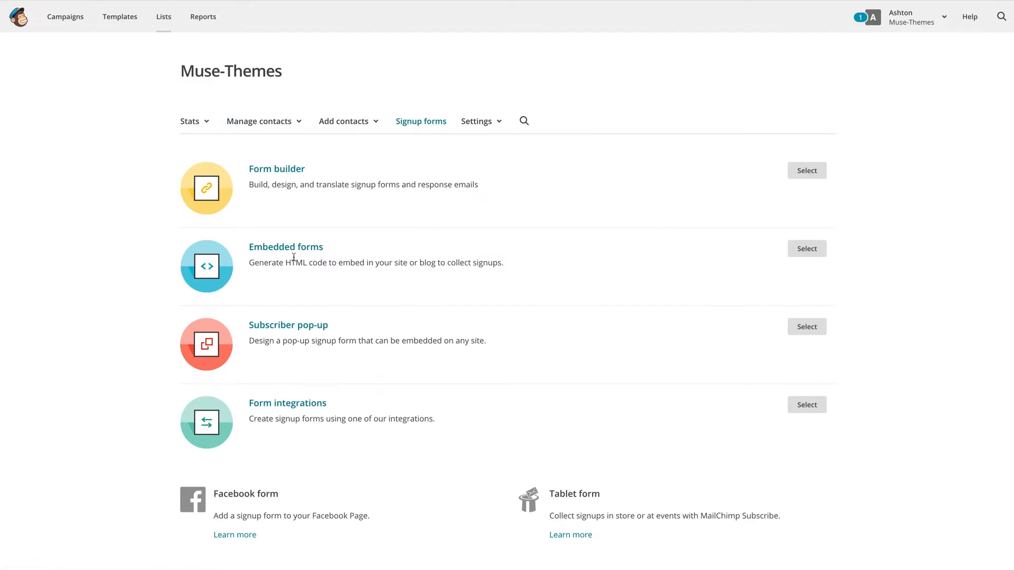
Step: Show the Classic embedded form code and select its form action URL
{"action": "left_click", "coordinate": [805, 256]}
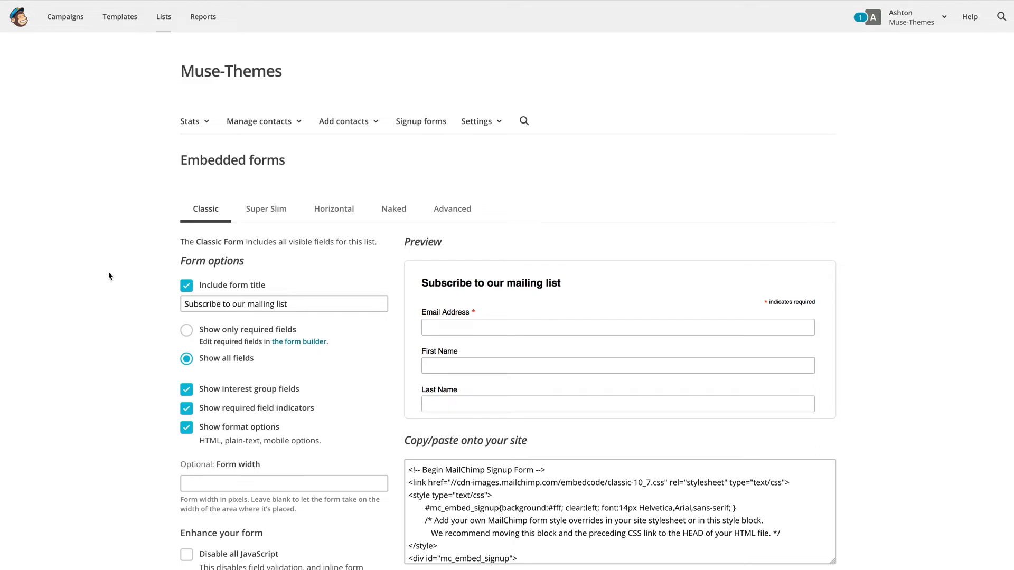
{"action": "scroll", "coordinate": [108, 276], "scroll_direction": "down", "scroll_amount": 3}
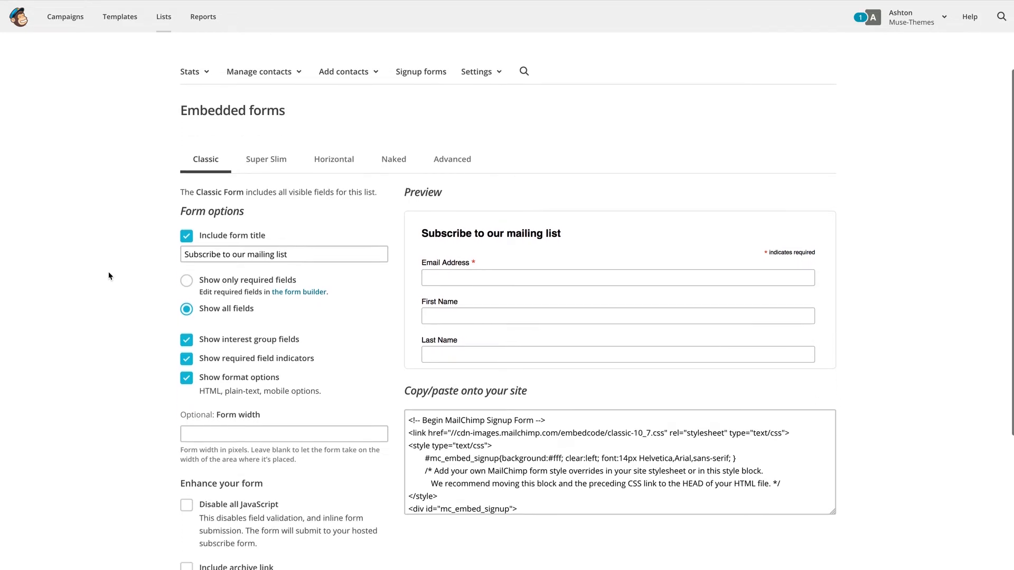
{"action": "scroll", "coordinate": [109, 276], "scroll_direction": "down", "scroll_amount": 2}
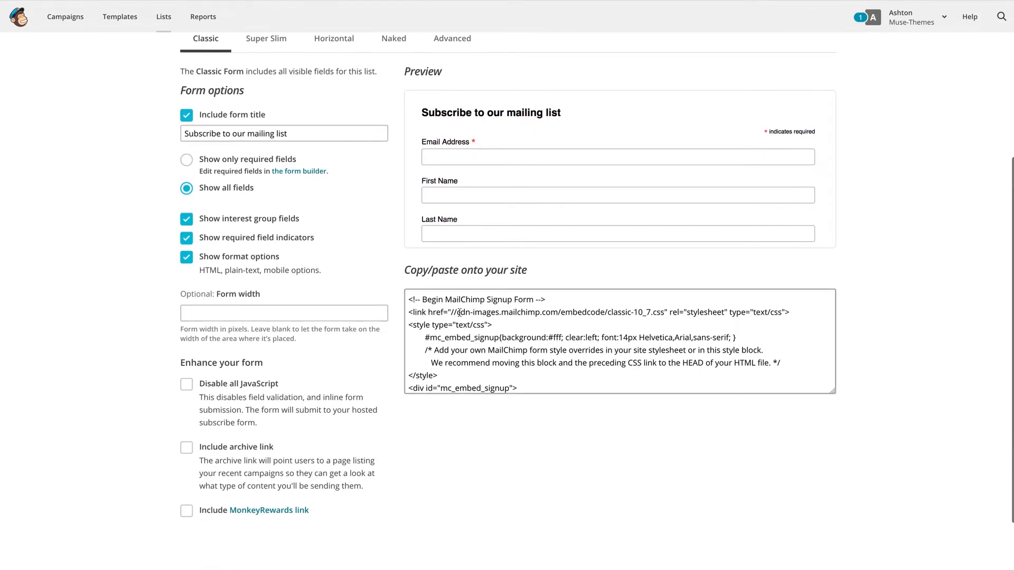
{"action": "scroll", "coordinate": [459, 312], "scroll_direction": "down", "scroll_amount": 2}
{"action": "scroll", "coordinate": [460, 312], "scroll_direction": "up", "scroll_amount": 2}
{"action": "scroll", "coordinate": [460, 312], "scroll_direction": "up", "scroll_amount": 1}
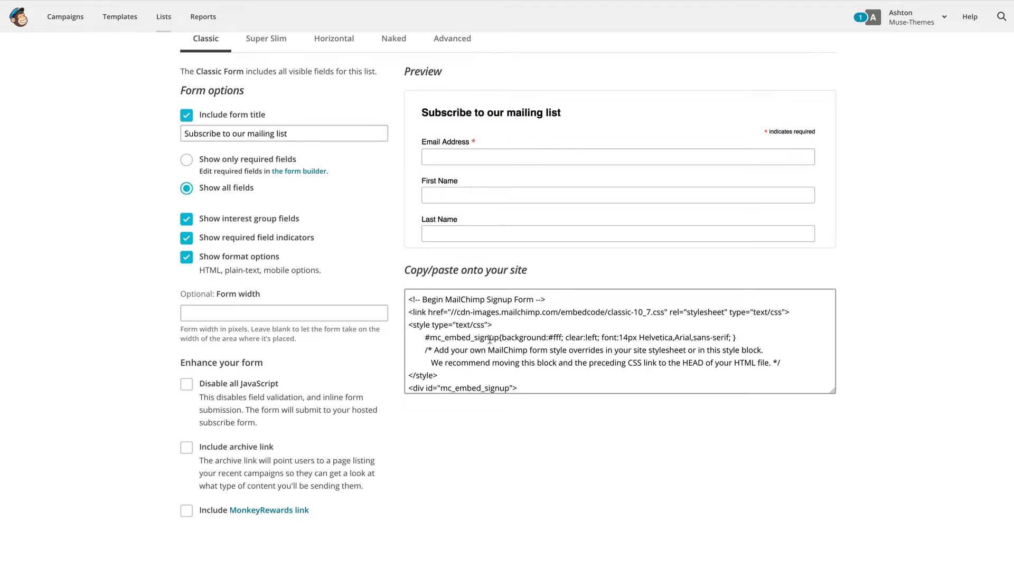
{"action": "scroll", "coordinate": [489, 340], "scroll_direction": "down", "scroll_amount": 3}
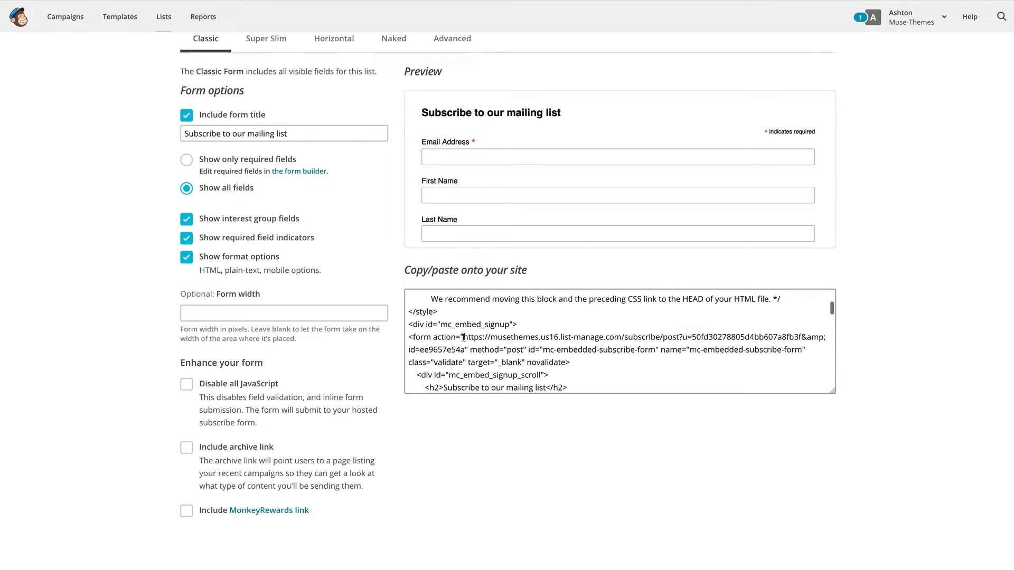
{"action": "mouse_move", "coordinate": [464, 337]}
{"action": "left_mouse_down"}
{"action": "mouse_move", "coordinate": [684, 338]}
{"action": "mouse_move", "coordinate": [464, 350]}
{"action": "left_mouse_up"}
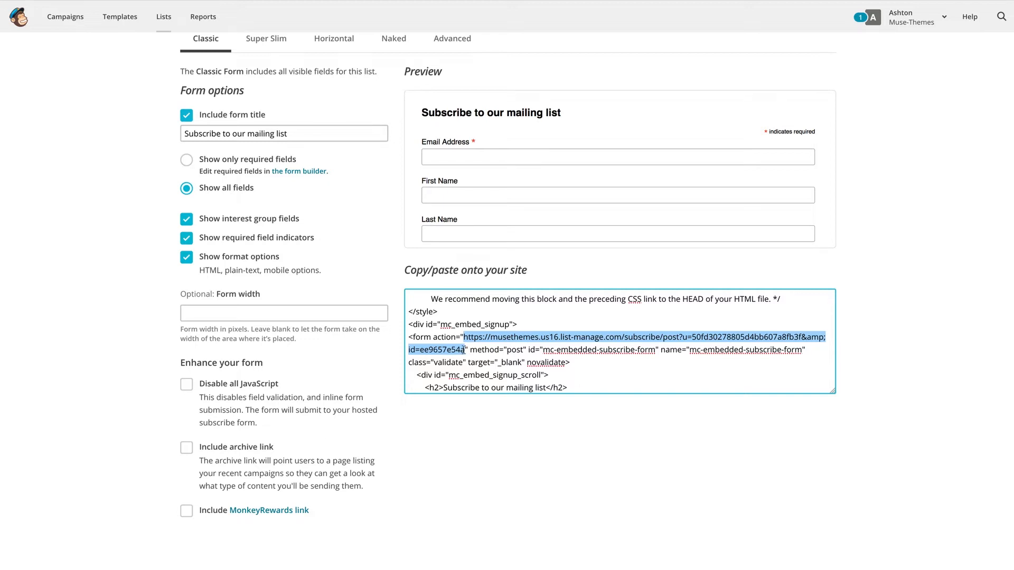
Step: Select the subscribe action URL within the Classic form's embed code
{"action": "key", "text": "ctrl+a"}
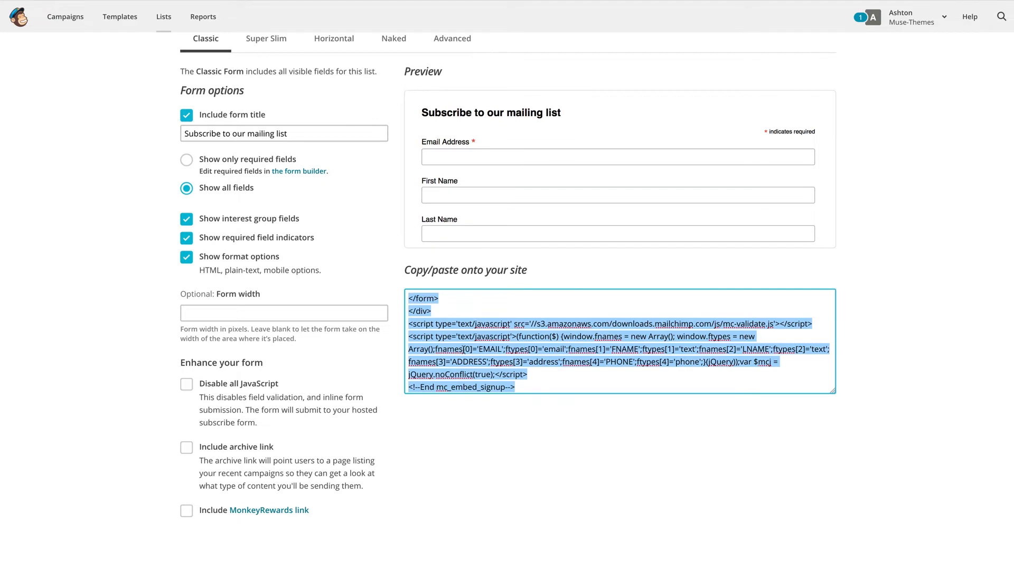
{"action": "scroll", "coordinate": [473, 344], "scroll_direction": "up", "scroll_amount": 2}
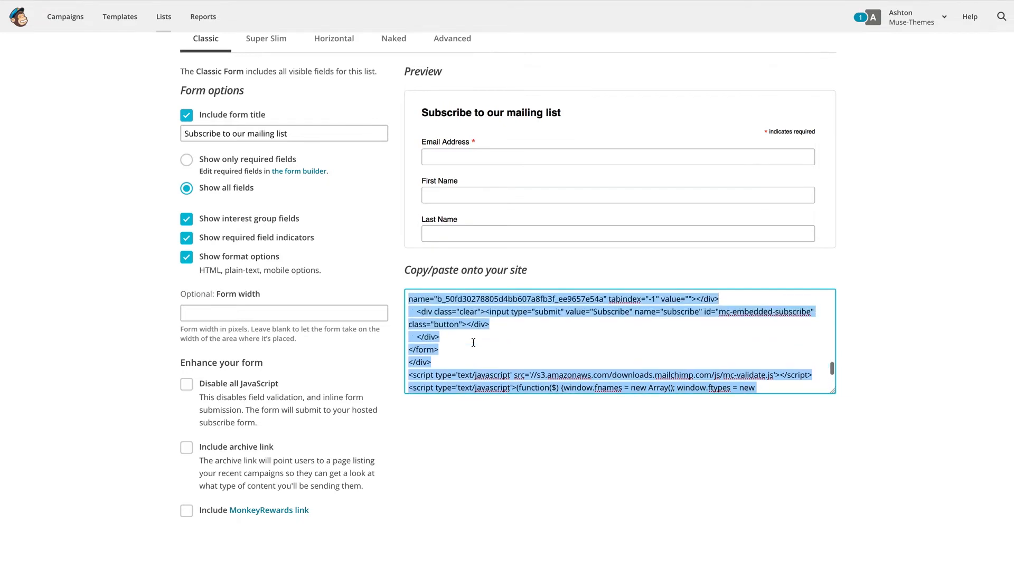
{"action": "scroll", "coordinate": [473, 343], "scroll_direction": "up", "scroll_amount": 5}
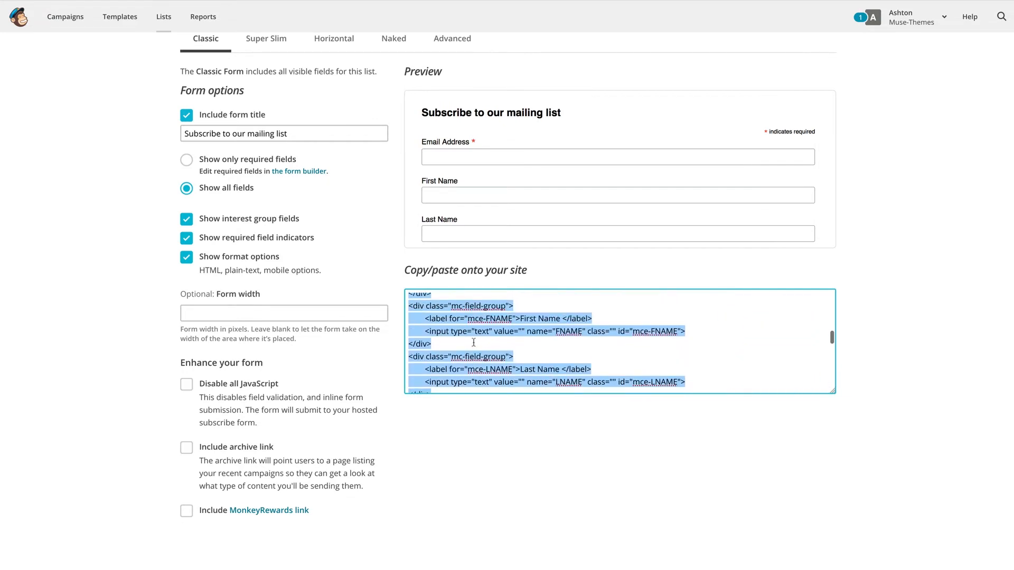
{"action": "scroll", "coordinate": [474, 343], "scroll_direction": "up", "scroll_amount": 5}
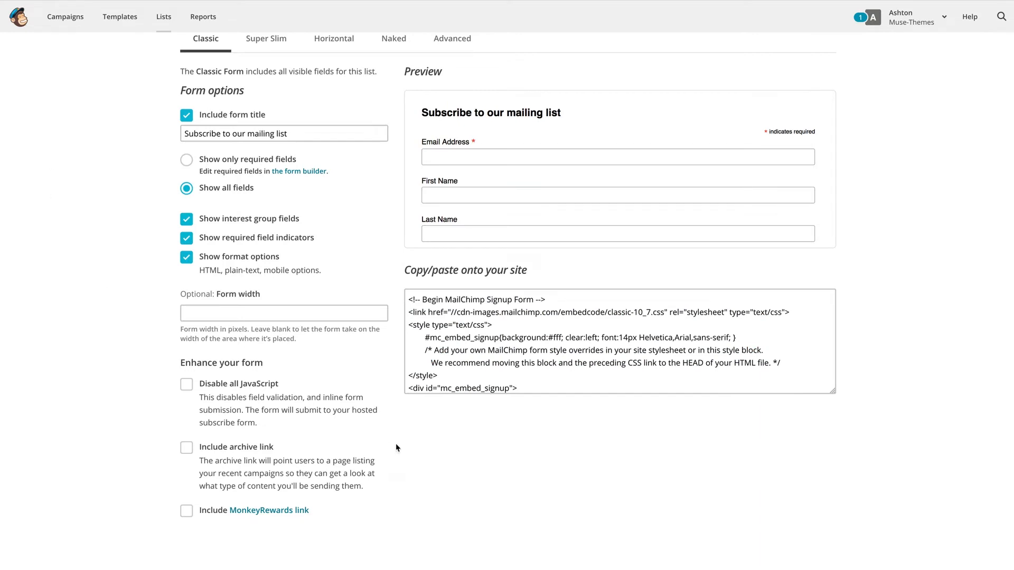
{"action": "scroll", "coordinate": [482, 359], "scroll_direction": "down", "scroll_amount": 3}
{"action": "scroll", "coordinate": [482, 359], "scroll_direction": "down", "scroll_amount": 1}
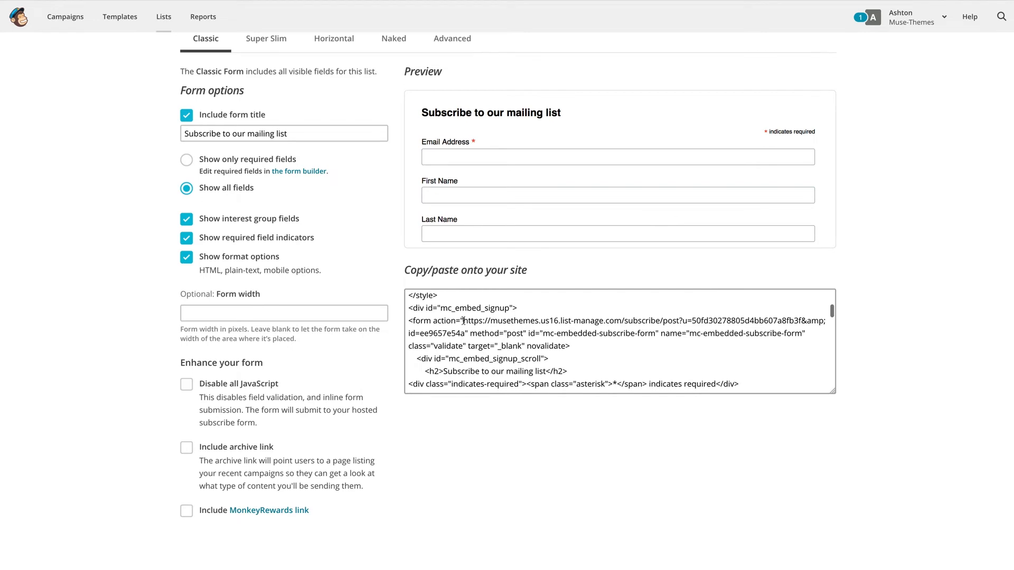
{"action": "mouse_move", "coordinate": [464, 320]}
{"action": "left_mouse_down"}
{"action": "mouse_move", "coordinate": [484, 321]}
{"action": "mouse_move", "coordinate": [465, 331]}
{"action": "left_mouse_up"}
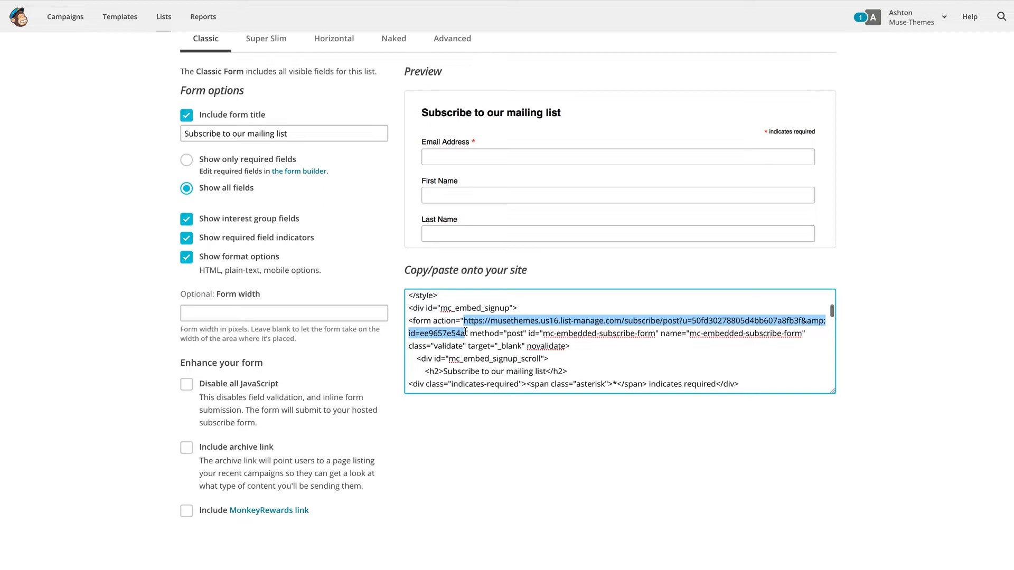
Step: Select the entire embed code for copying
{"action": "key", "text": "ctrl+a"}
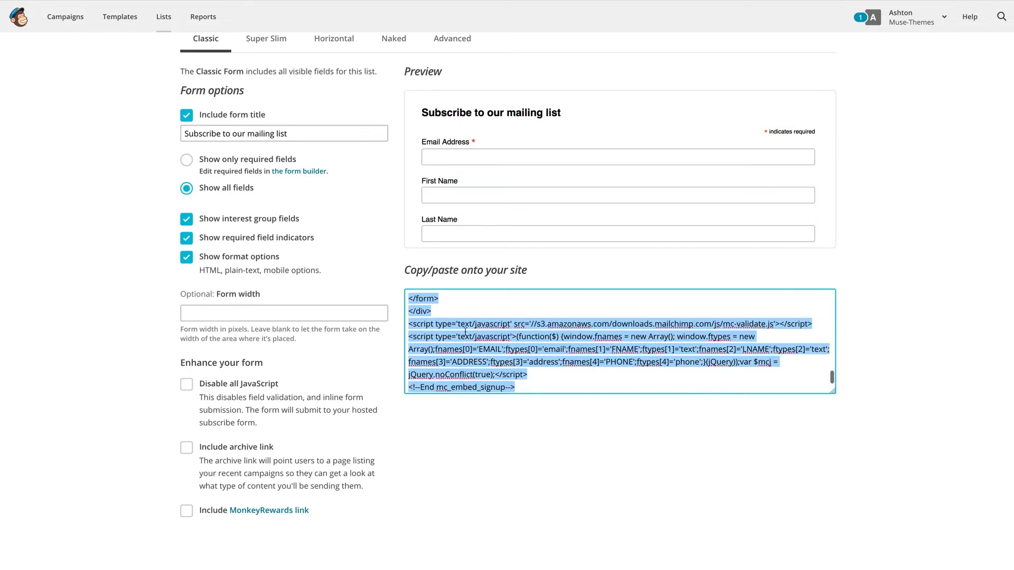
{"action": "scroll", "coordinate": [480, 343], "scroll_direction": "up", "scroll_amount": 10}
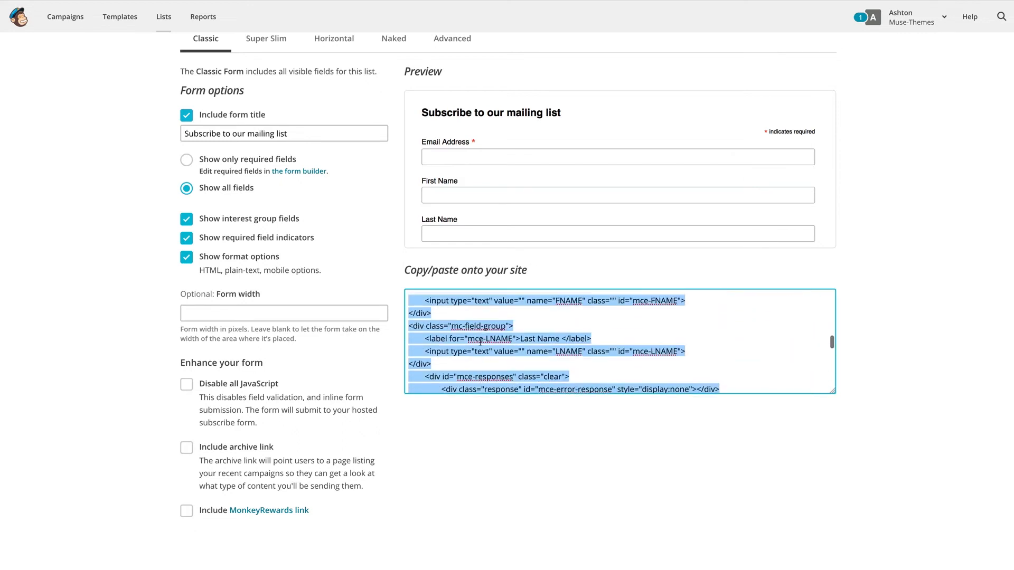
{"action": "scroll", "coordinate": [480, 343], "scroll_direction": "up", "scroll_amount": 4}
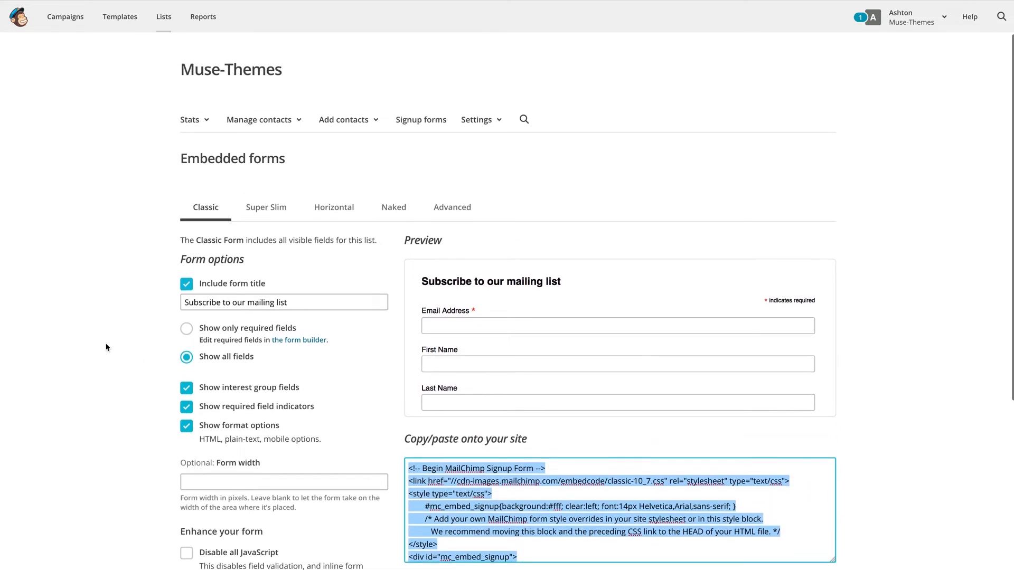
Step: Make the embed code box taller, then open the list's Settings menu
{"action": "scroll", "coordinate": [105, 347], "scroll_direction": "down", "scroll_amount": 5}
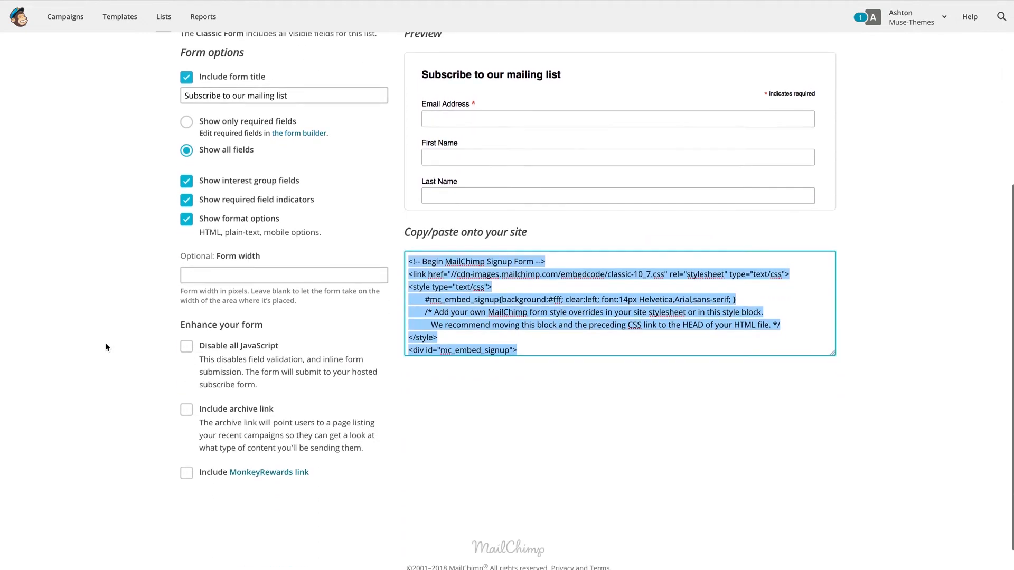
{"action": "left_click_drag", "start_coordinate": [833, 327], "coordinate": [837, 384]}
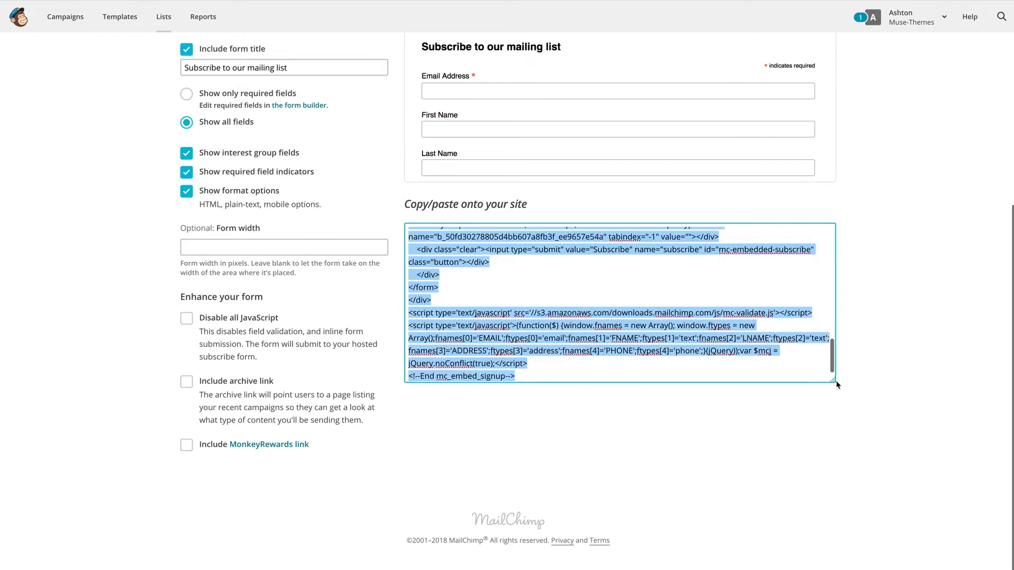
{"action": "scroll", "coordinate": [712, 322], "scroll_direction": "up", "scroll_amount": 10}
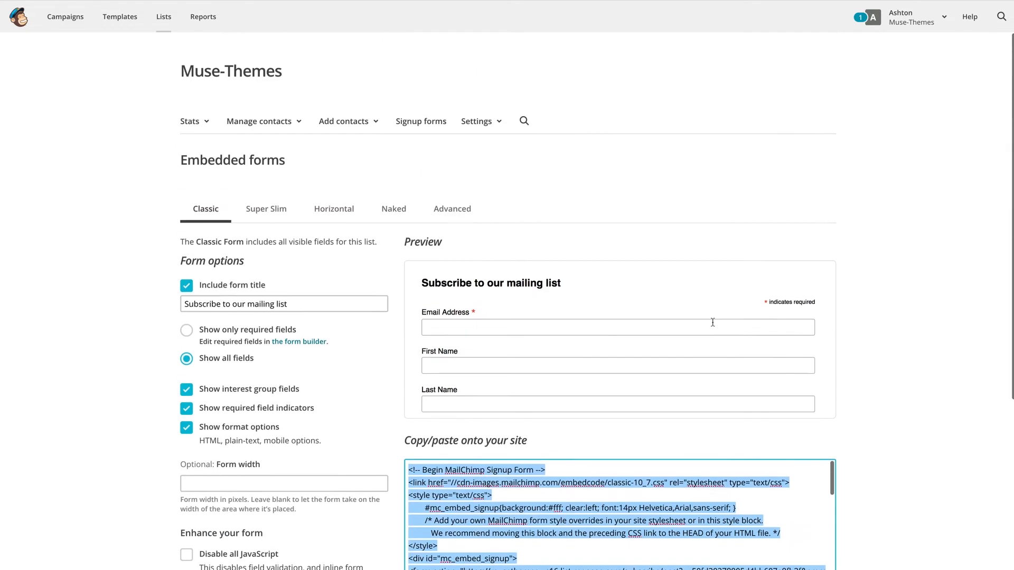
{"action": "scroll", "coordinate": [712, 322], "scroll_direction": "down", "scroll_amount": 5}
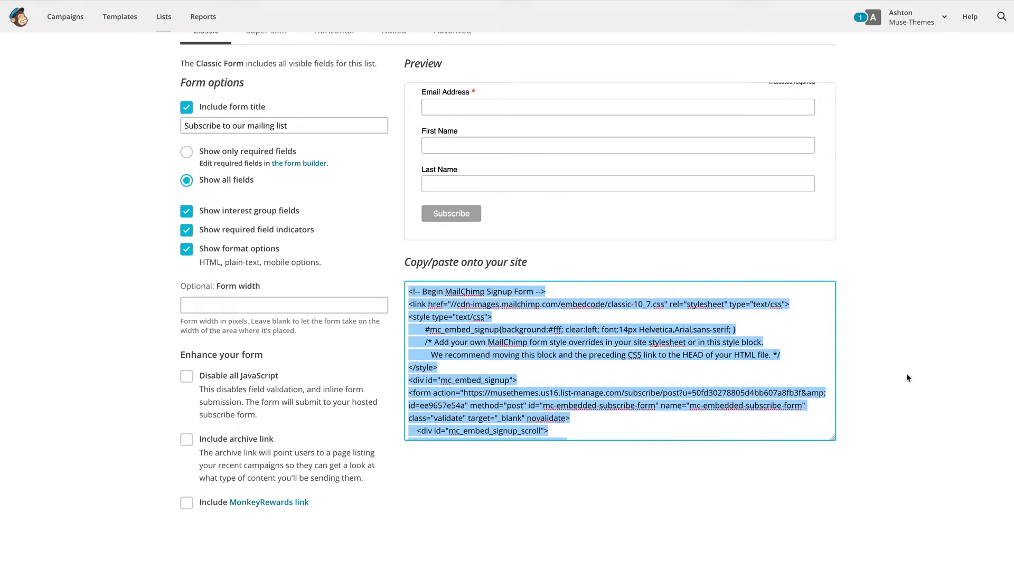
{"action": "scroll", "coordinate": [906, 374], "scroll_direction": "up", "scroll_amount": 3}
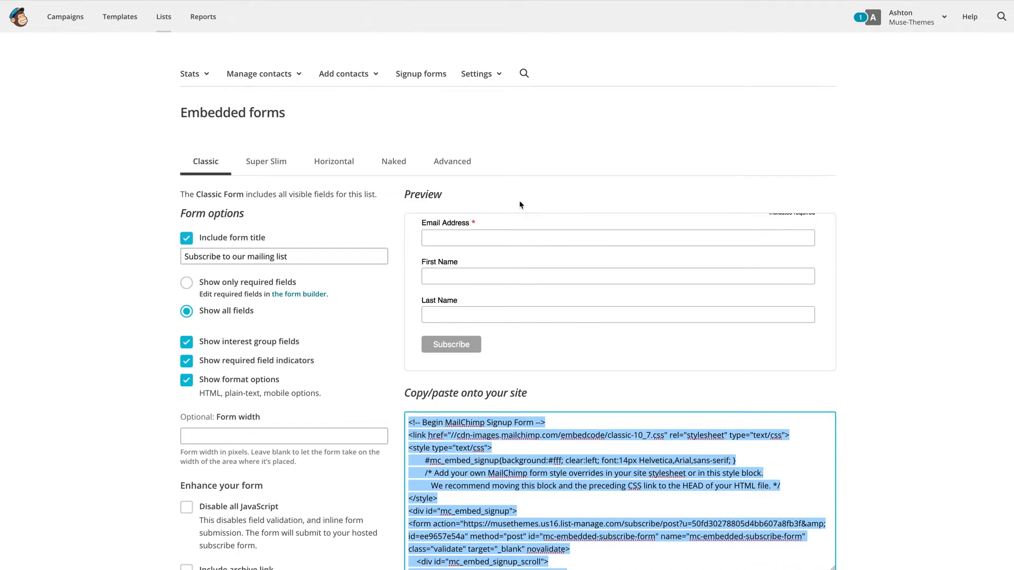
{"action": "left_click", "coordinate": [478, 74]}
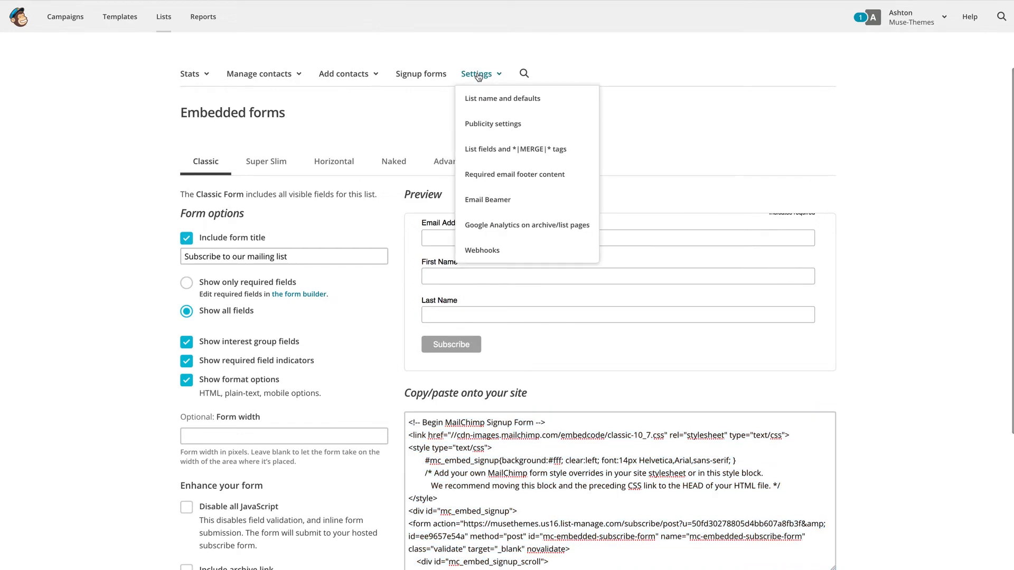
Step: Open List name and defaults, leaving double opt-in and reCAPTCHA both unchecked
{"action": "left_click", "coordinate": [533, 107]}
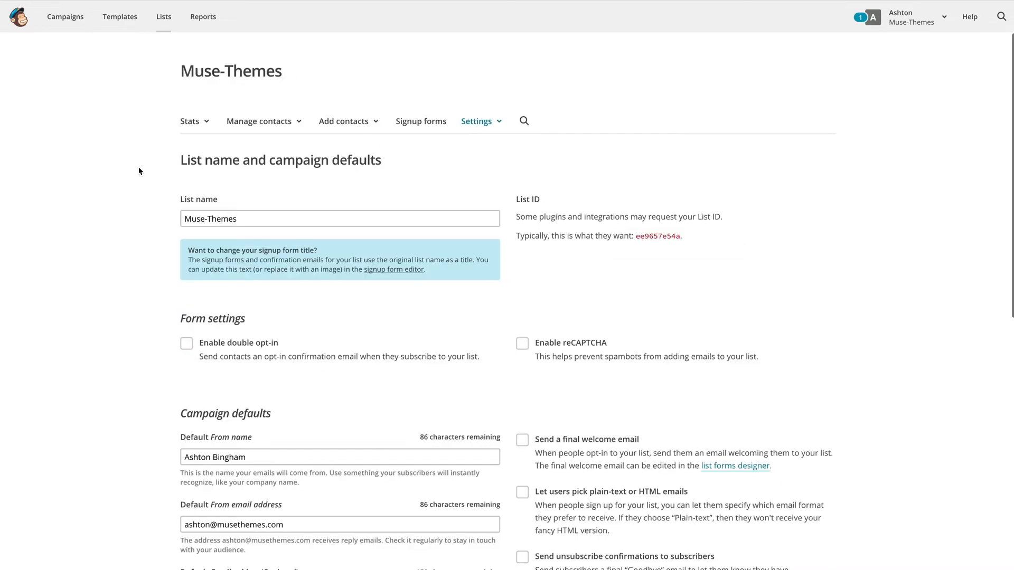
{"action": "scroll", "coordinate": [100, 176], "scroll_direction": "down", "scroll_amount": 3}
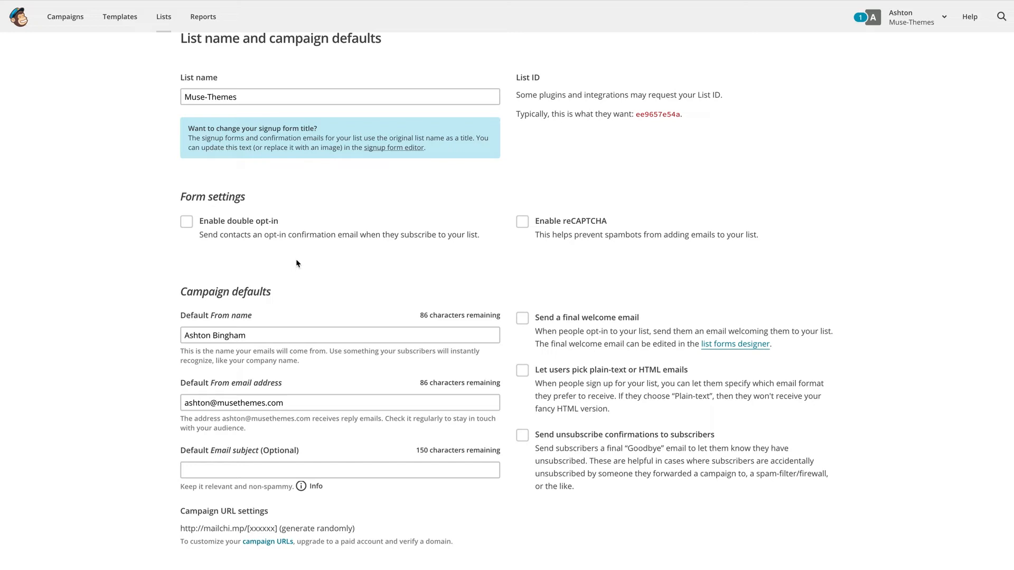
{"action": "scroll", "coordinate": [296, 262], "scroll_direction": "up", "scroll_amount": 2}
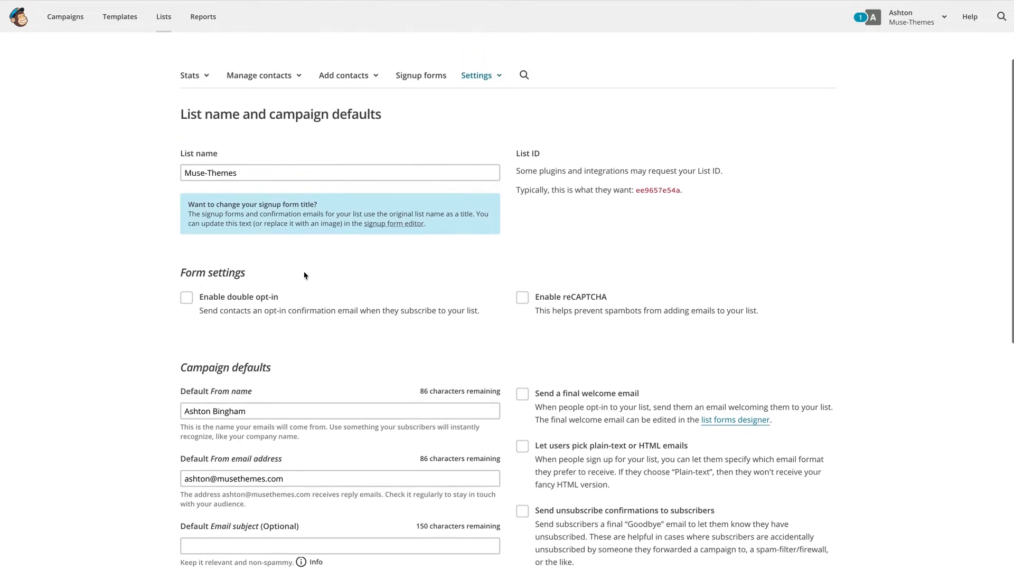
{"action": "scroll", "coordinate": [141, 259], "scroll_direction": "up", "scroll_amount": 1}
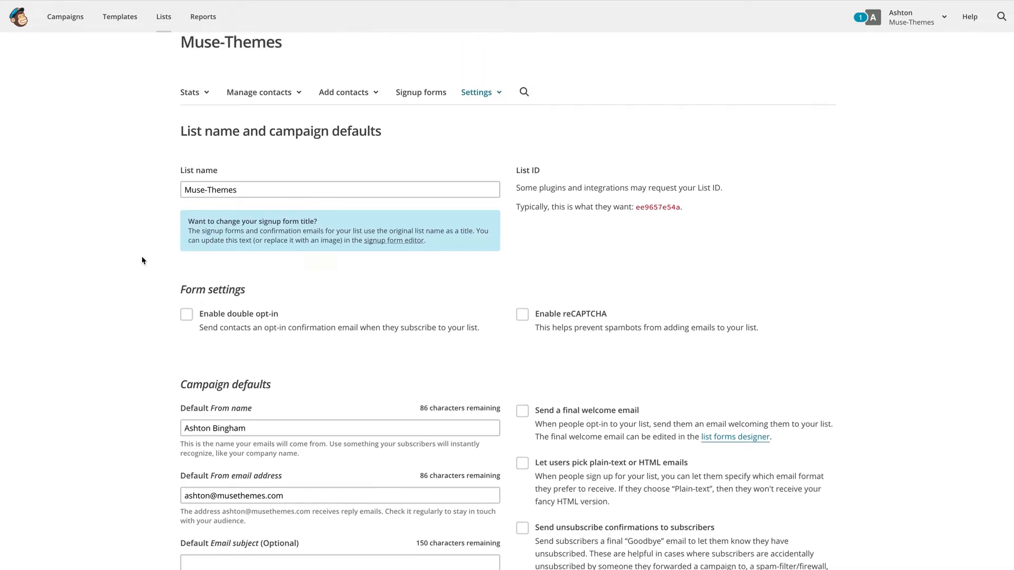
{"action": "left_click", "coordinate": [186, 334]}
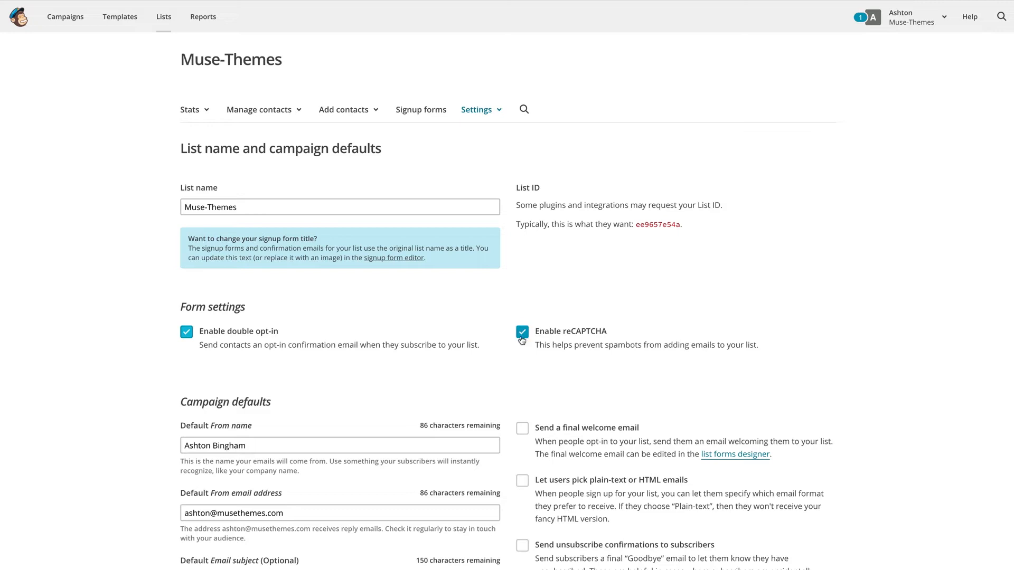
{"action": "left_click", "coordinate": [522, 334]}
{"action": "left_click", "coordinate": [187, 333]}
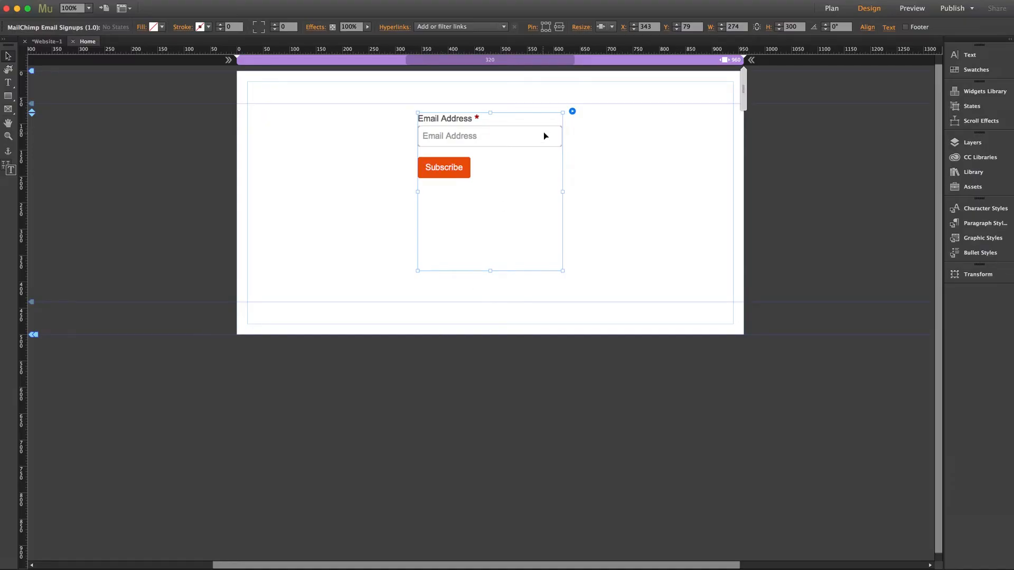
Step: Paste the MailChimp form URL into the widget options and enable First Name and Last Name fields
{"action": "left_click", "coordinate": [572, 111]}
{"action": "left_click_drag", "start_coordinate": [736, 141], "coordinate": [683, 142]}
{"action": "key", "text": "super+v"}
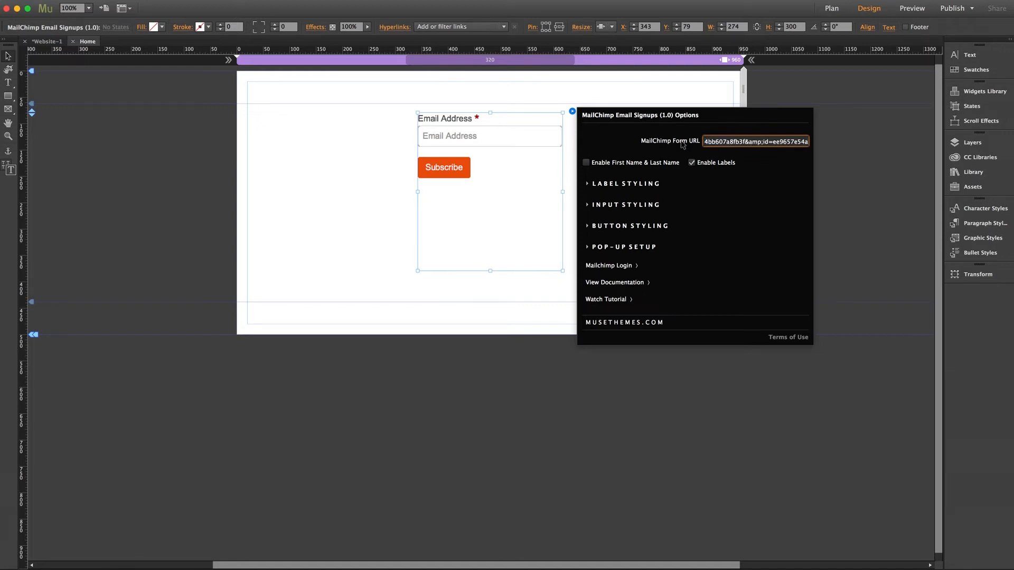
{"action": "key", "text": "Return"}
{"action": "left_click", "coordinate": [586, 163]}
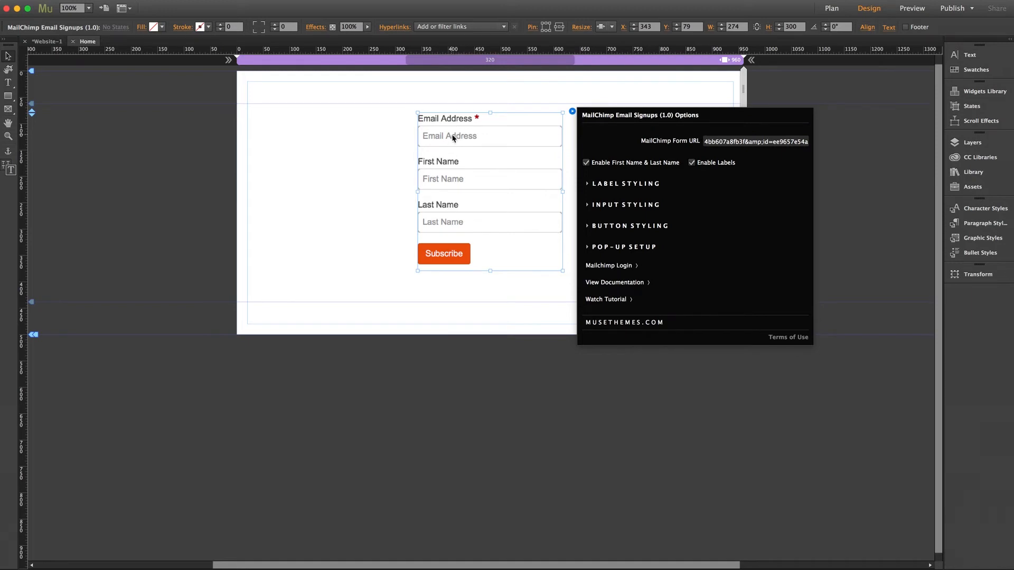
Step: Toggle the field labels off and back on, then expand LABEL STYLING
{"action": "left_click", "coordinate": [693, 164]}
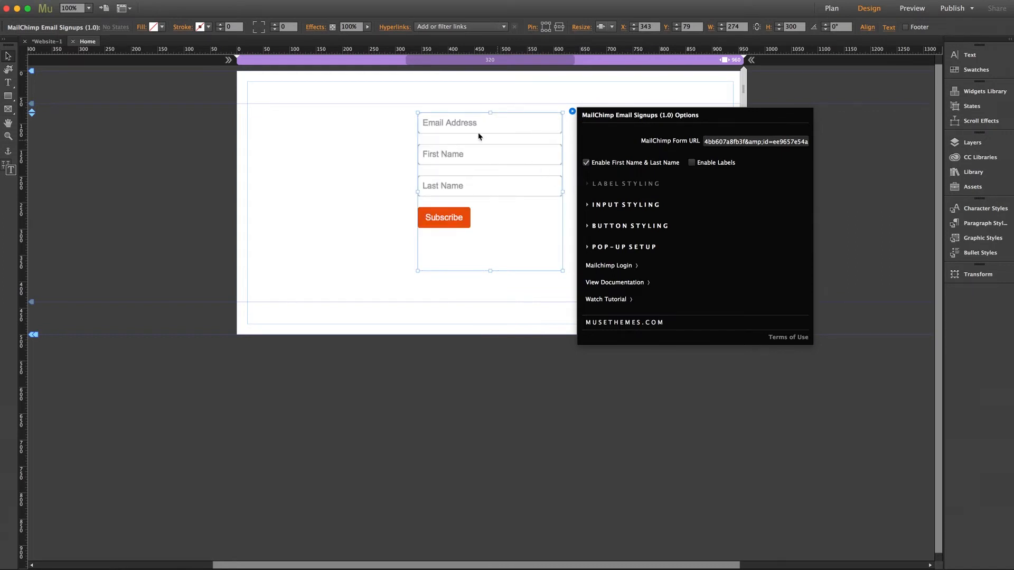
{"action": "left_click", "coordinate": [691, 163]}
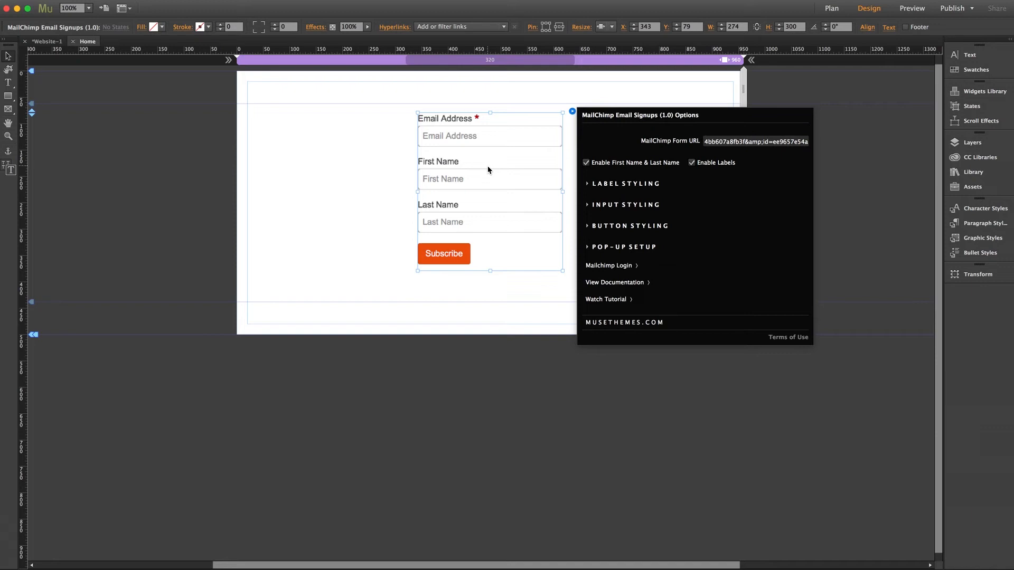
{"action": "left_click", "coordinate": [612, 185]}
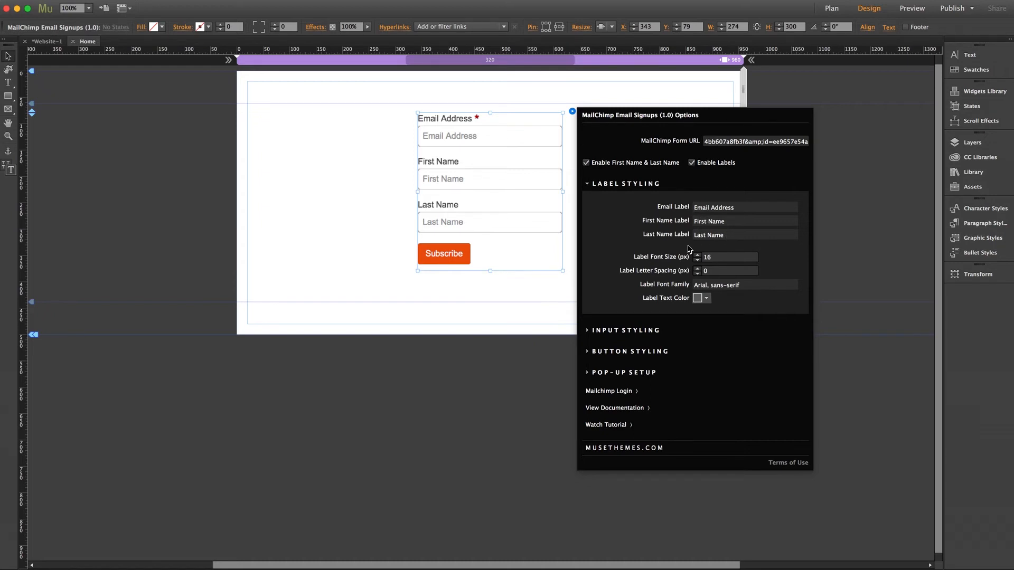
Step: Change the email label to 'Enter Email Address' and collapse LABEL STYLING
{"action": "left_click", "coordinate": [695, 207]}
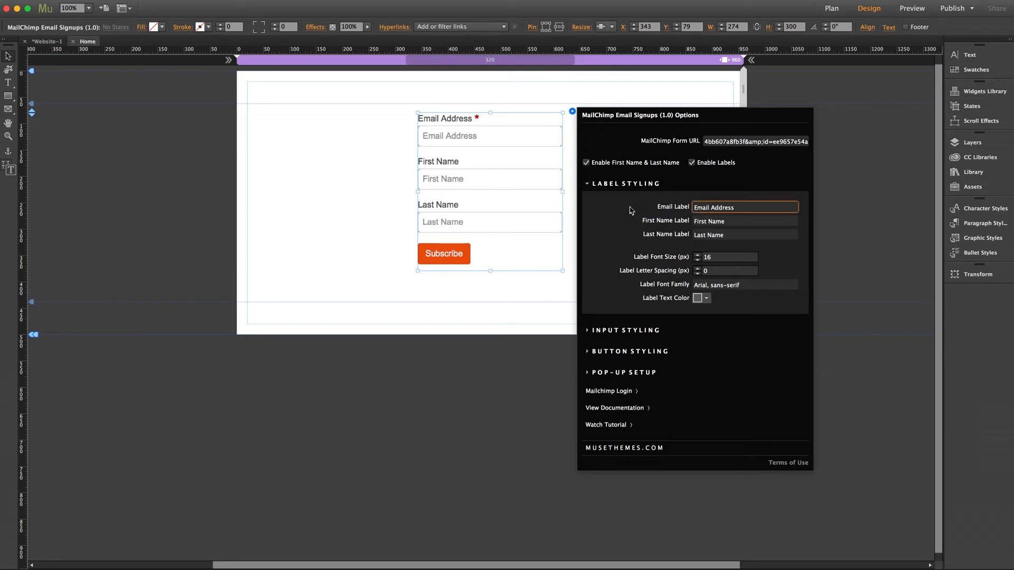
{"action": "type", "text": "Enter"}
{"action": "left_click", "coordinate": [721, 221]}
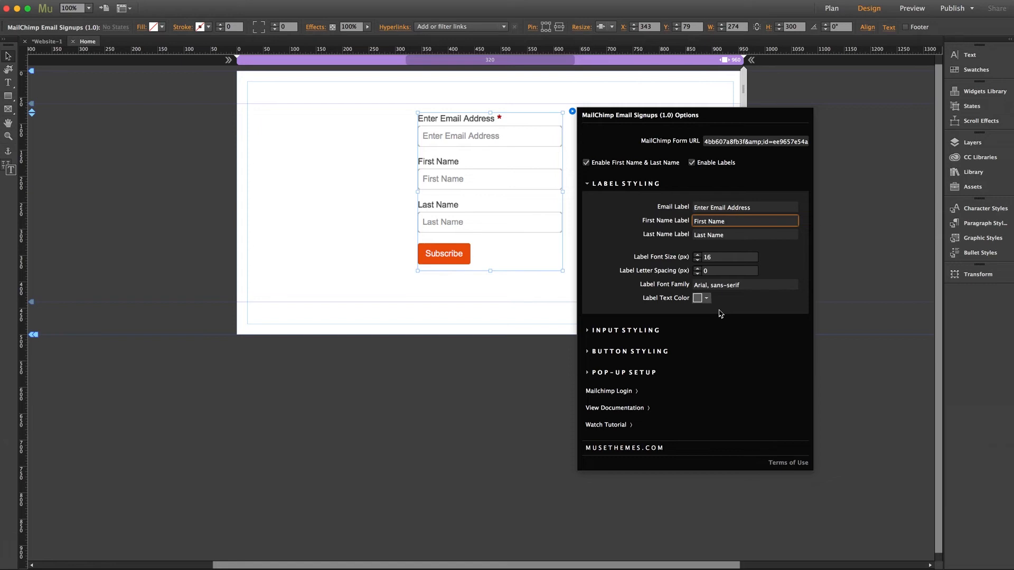
{"action": "left_click", "coordinate": [616, 184]}
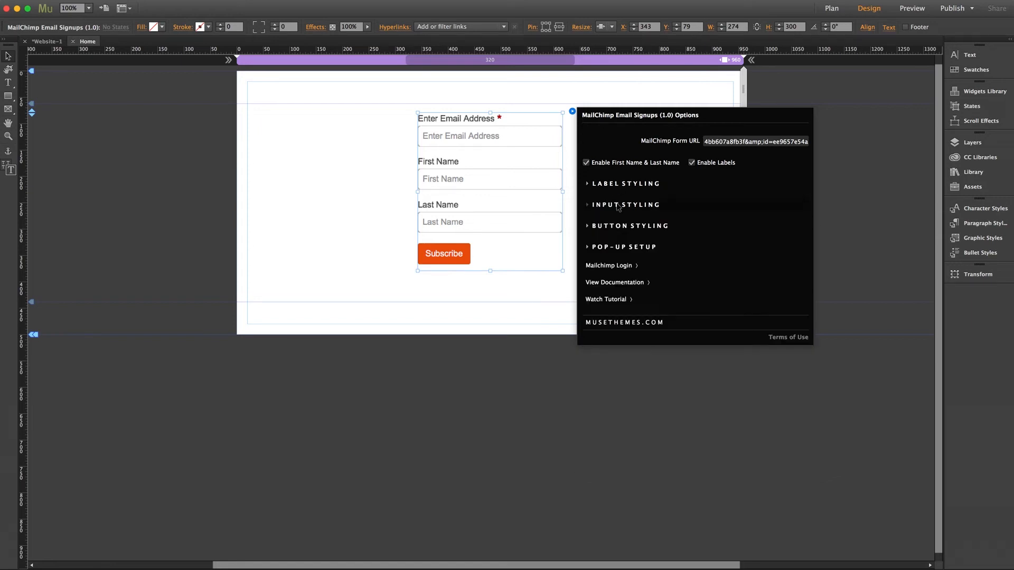
Step: Review the widget's INPUT STYLING, collapse it, and expand BUTTON STYLING (Subscribe, 100 × 40 px, orange)
{"action": "left_click", "coordinate": [617, 206]}
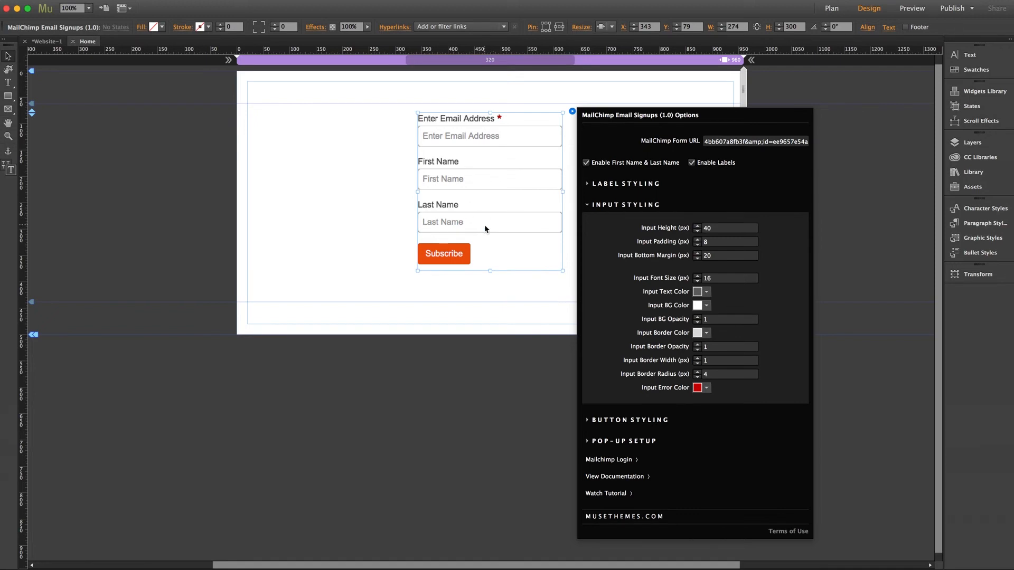
{"action": "left_click", "coordinate": [643, 206]}
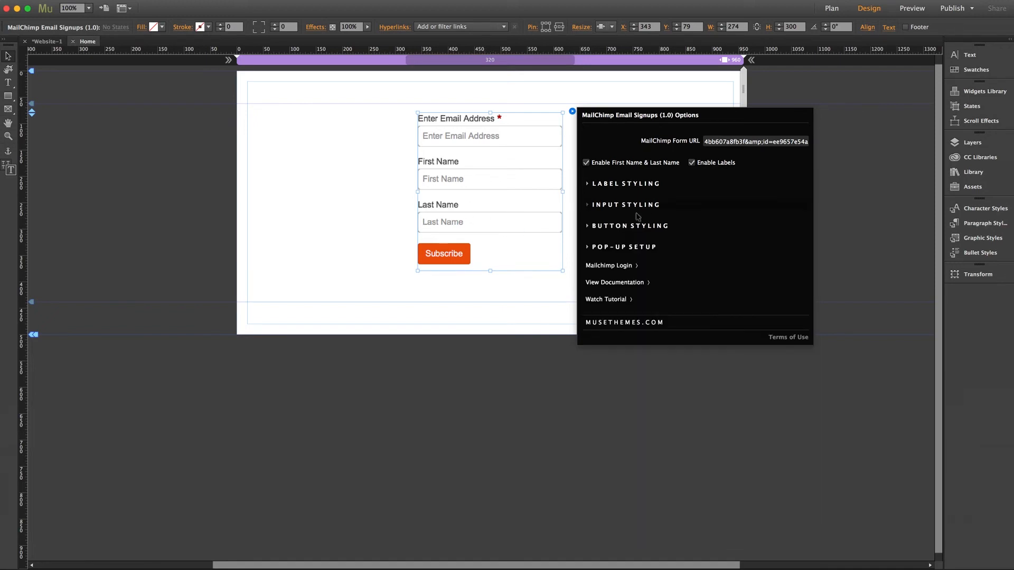
{"action": "left_click", "coordinate": [630, 226]}
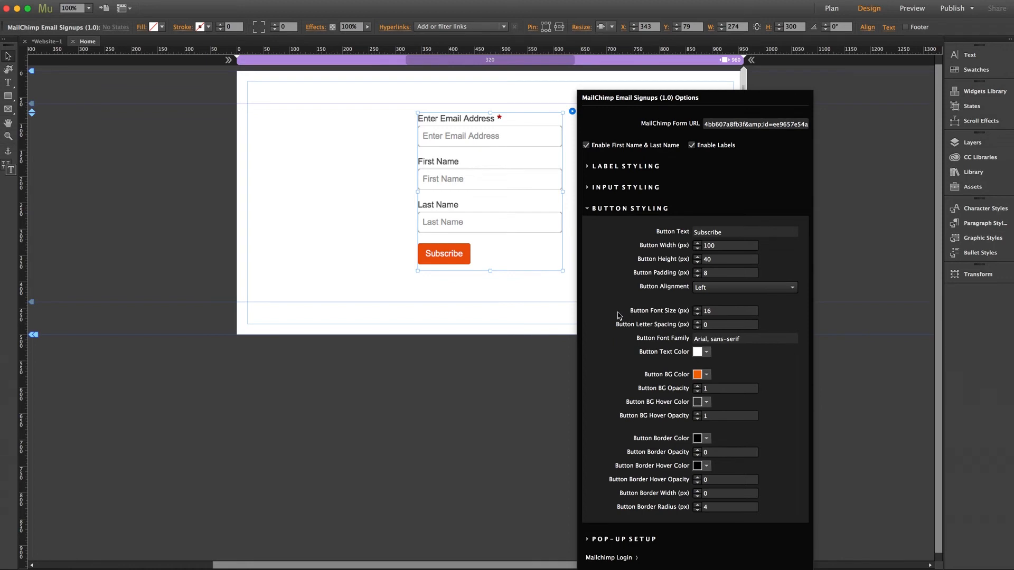
Step: Collapse BUTTON STYLING and expand POP-UP SETUP to show the Success and error messages
{"action": "left_click", "coordinate": [617, 210]}
{"action": "left_click", "coordinate": [620, 249]}
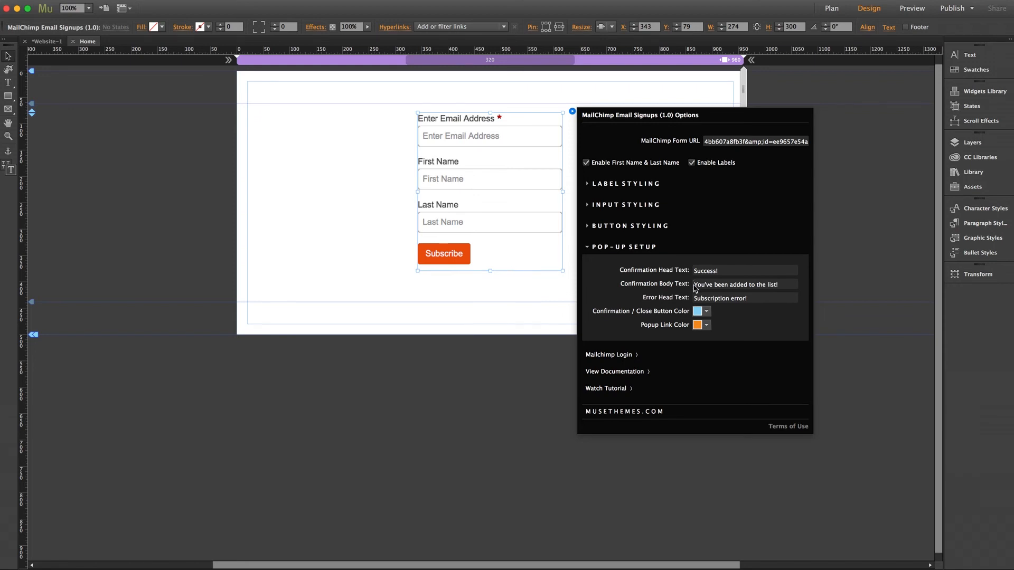
Step: Replace the Confirmation Head Text 'Success!' with 'You're All Set!'
{"action": "left_click", "coordinate": [724, 271]}
{"action": "type", "text": "You're All Set!"}
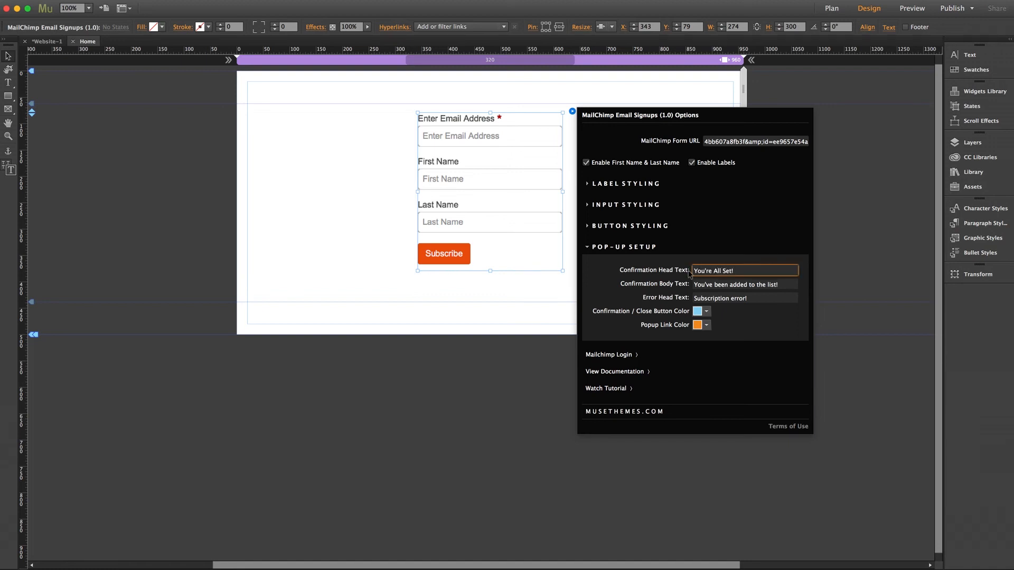
{"action": "key", "text": "Return"}
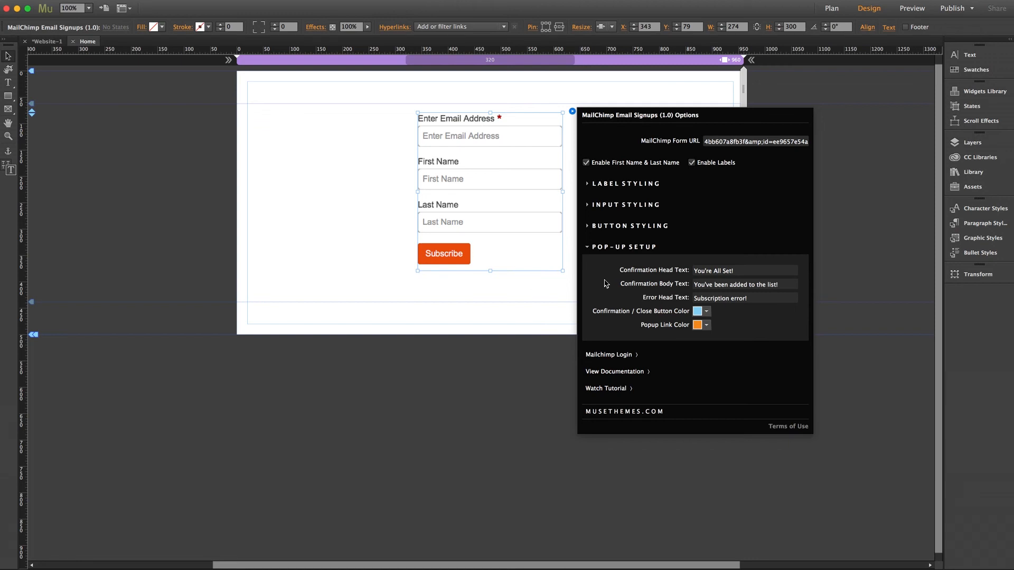
Step: Close the signup widget's options and reselect the form widget
{"action": "left_click", "coordinate": [557, 294]}
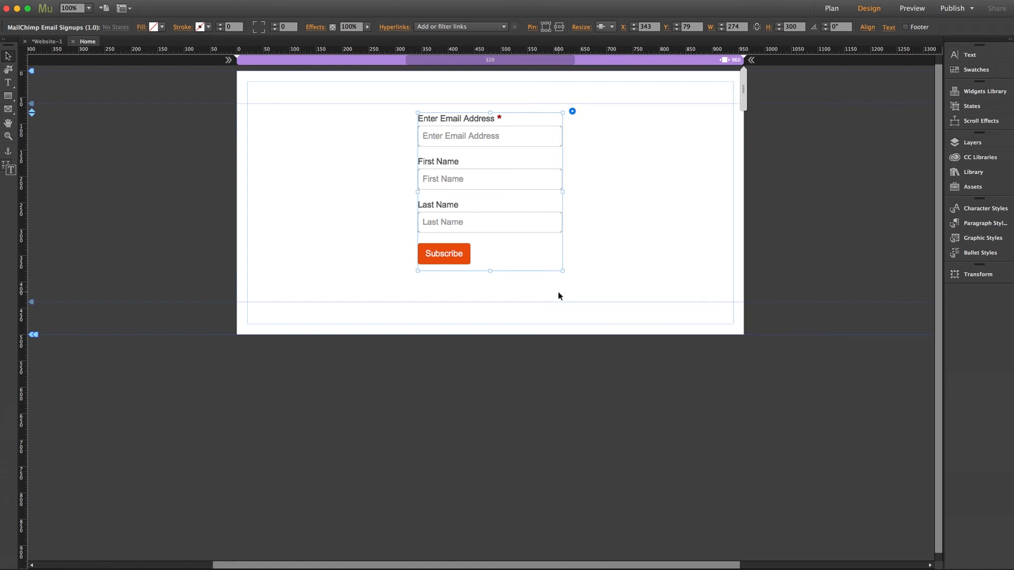
{"action": "left_click", "coordinate": [558, 292]}
{"action": "left_click", "coordinate": [549, 189]}
Step: Check the site's link styles, cancel Site Properties unchanged, and preview the page in a browser
{"action": "left_click", "coordinate": [397, 33]}
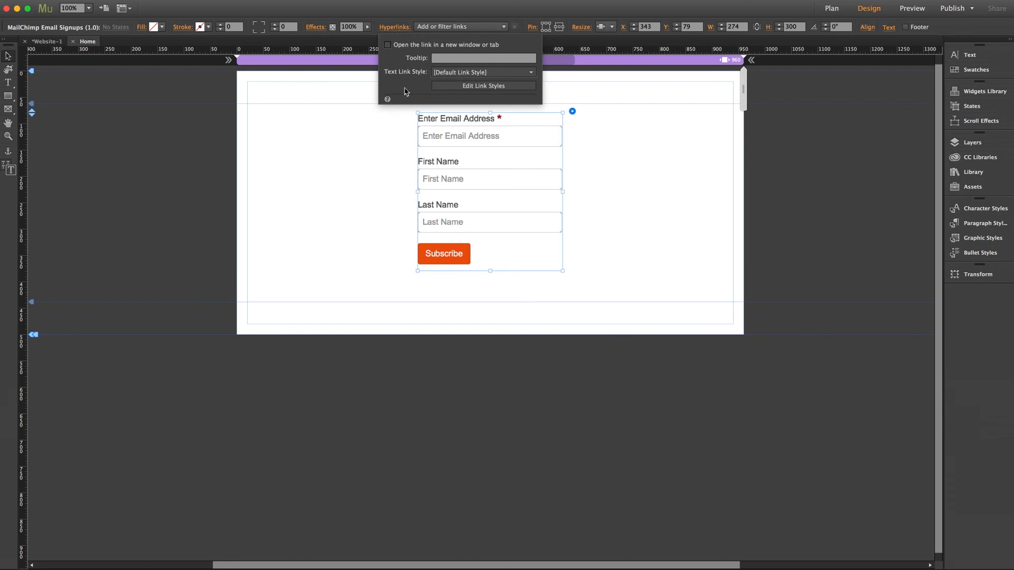
{"action": "left_click", "coordinate": [483, 87]}
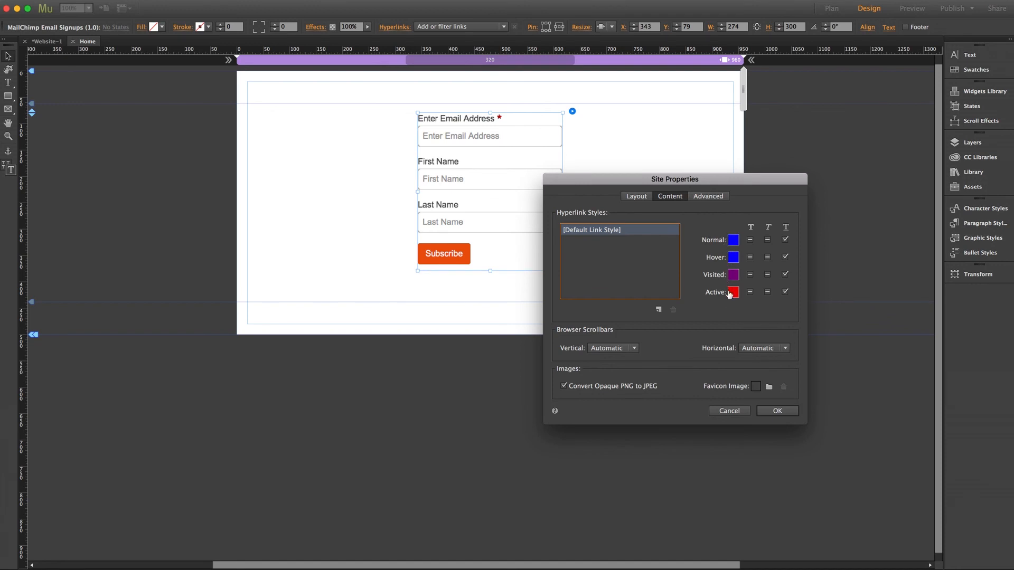
{"action": "left_click", "coordinate": [732, 412]}
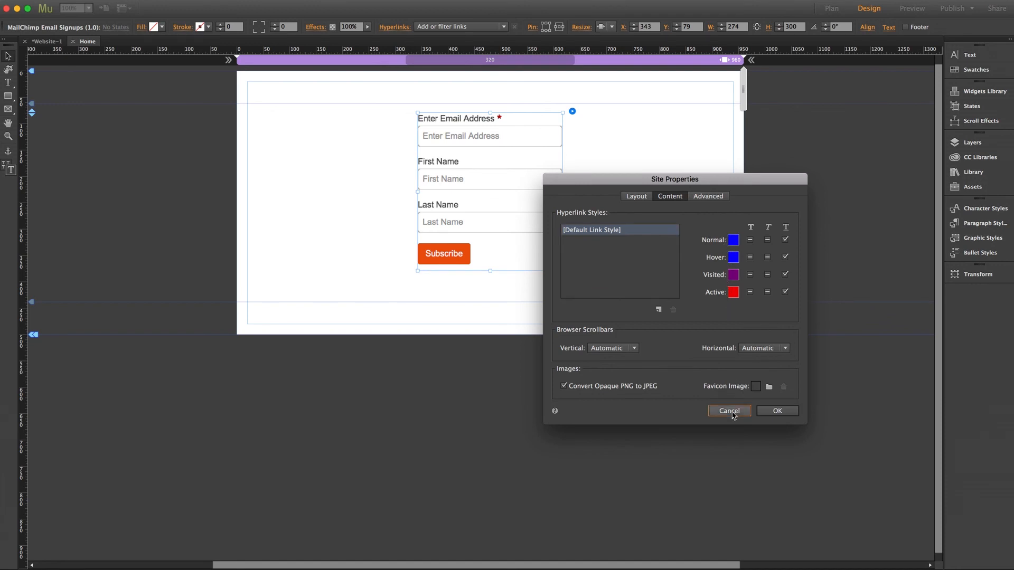
{"action": "left_click", "coordinate": [302, 234]}
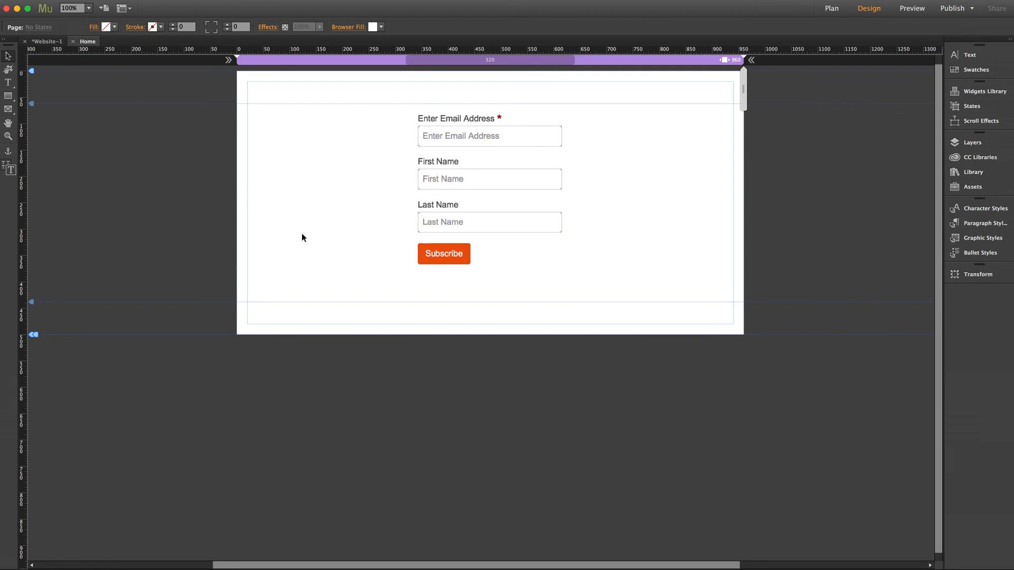
{"action": "key", "text": "super+shift+e"}
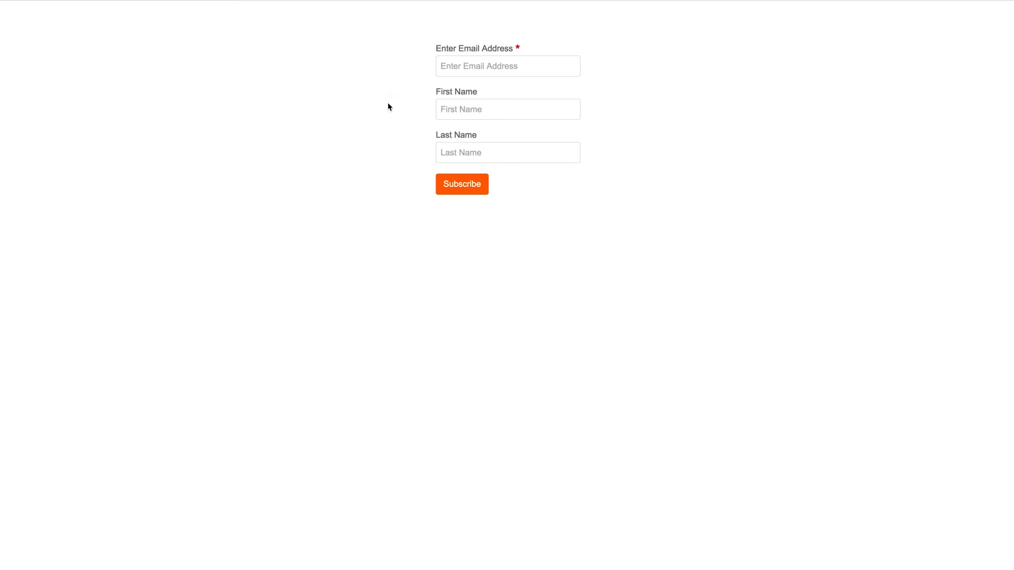
Step: Enter a test email address, first name and last name in the preview form and subscribe
{"action": "left_click", "coordinate": [471, 66]}
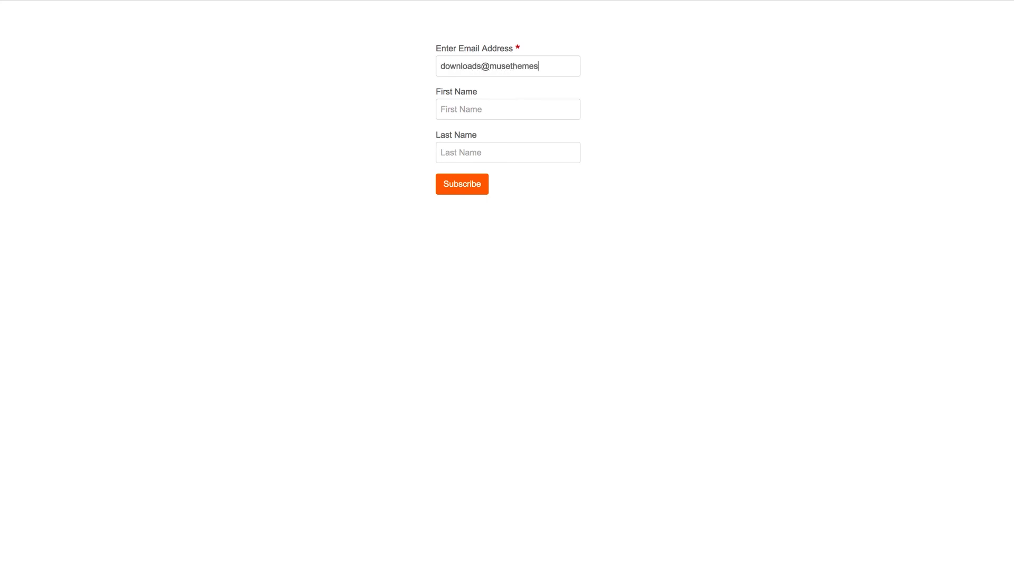
{"action": "left_click", "coordinate": [441, 109]}
{"action": "key", "text": "Tab"}
{"action": "left_click", "coordinate": [461, 185]}
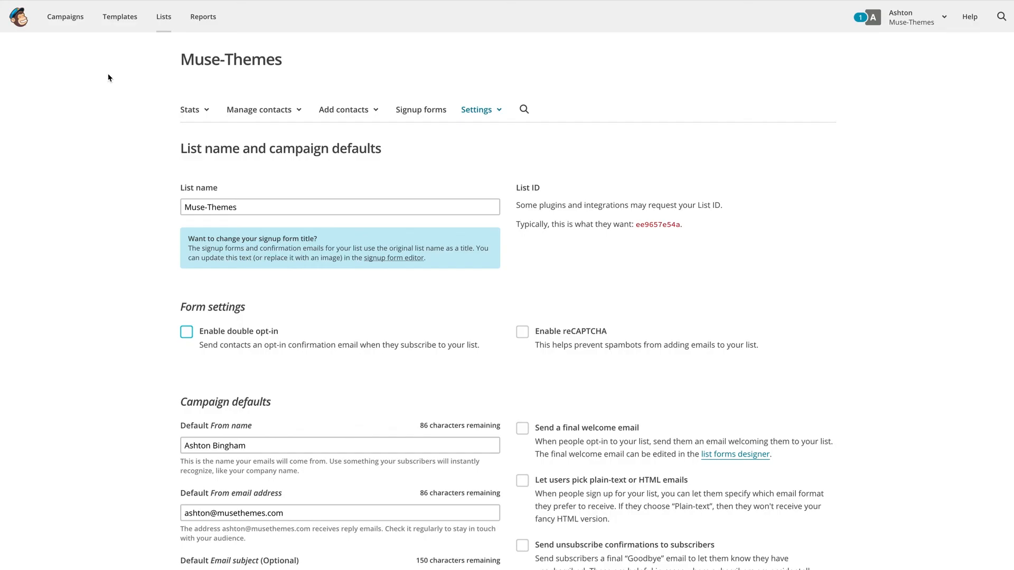
Step: Open the Muse-Themes list's contacts from Lists, showing the Embed Form subscriber
{"action": "left_click", "coordinate": [163, 17]}
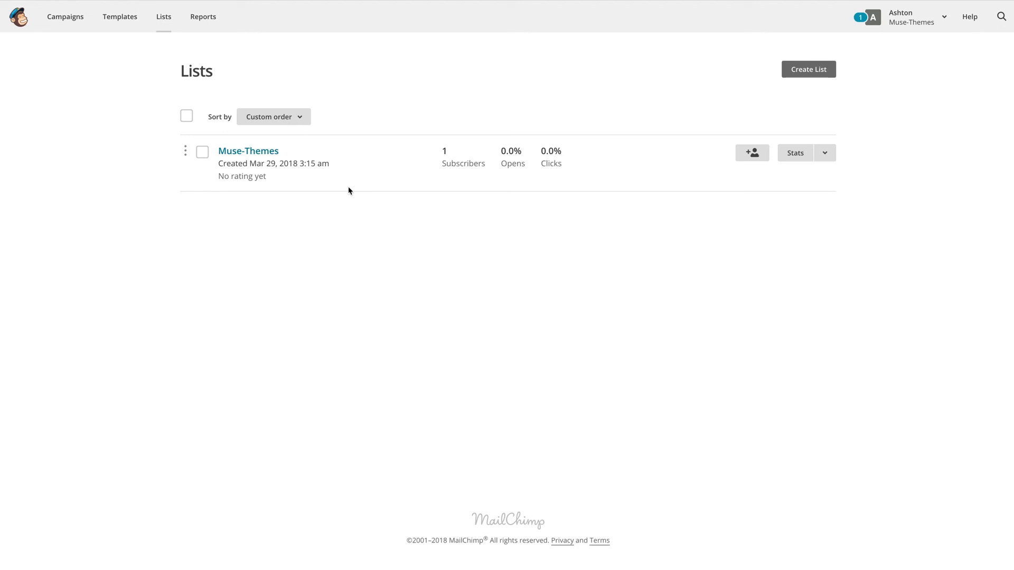
{"action": "left_click", "coordinate": [255, 153]}
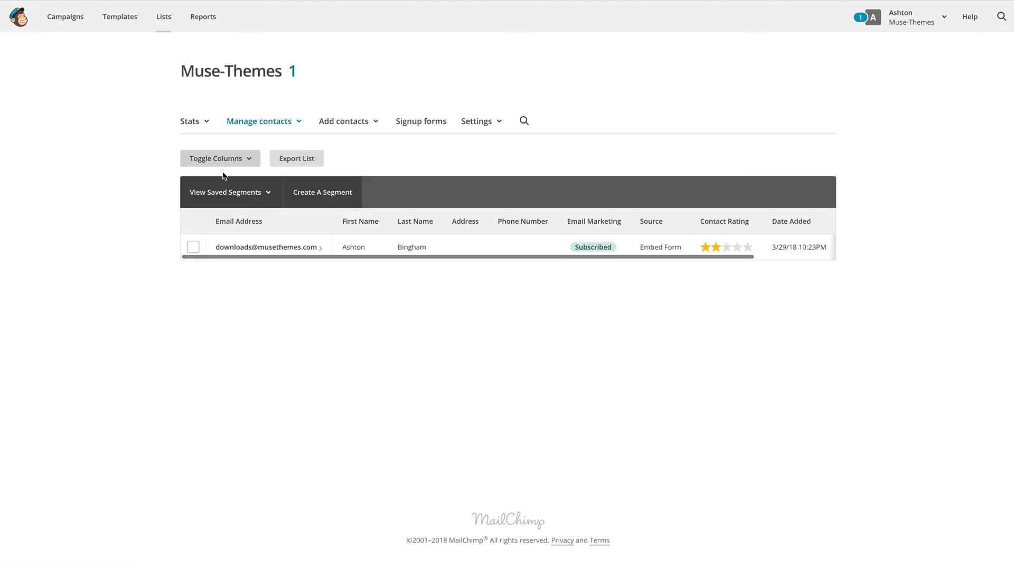